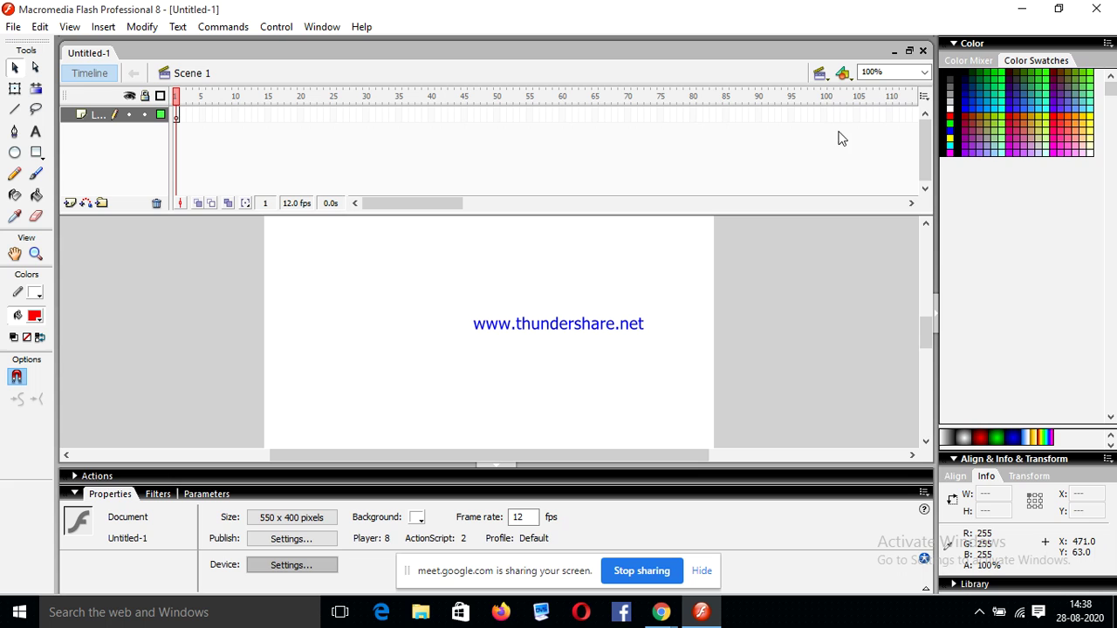
Step: Fit the stage in the window and draw a red circle about 106 px in diameter near its centre on frame 1
{"action": "left_click", "coordinate": [924, 76]}
{"action": "left_click", "coordinate": [909, 84]}
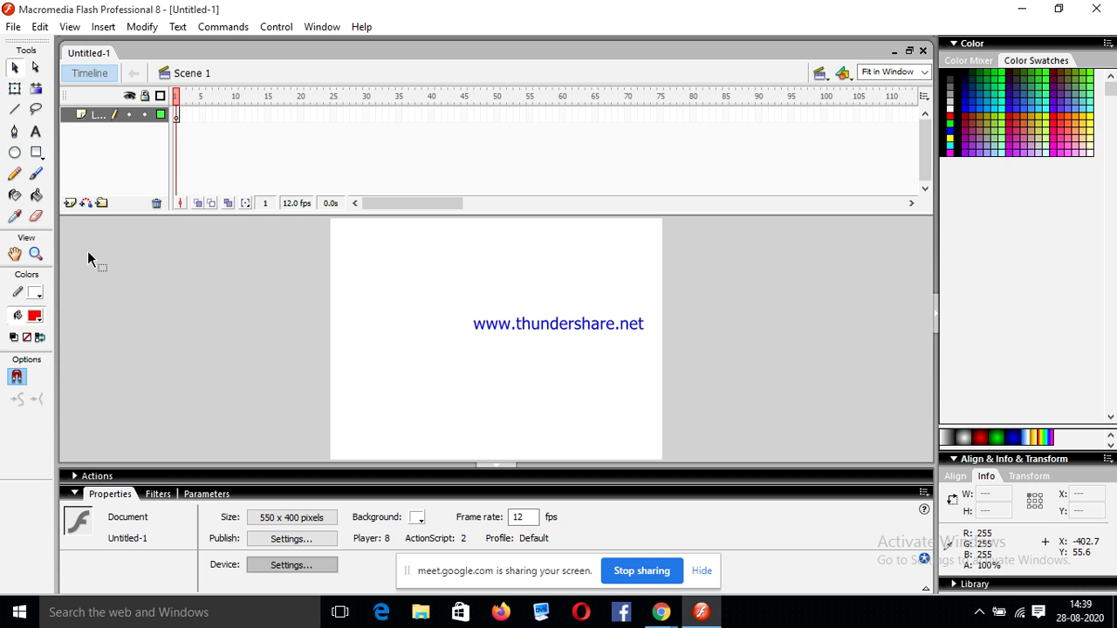
{"action": "left_click", "coordinate": [16, 153]}
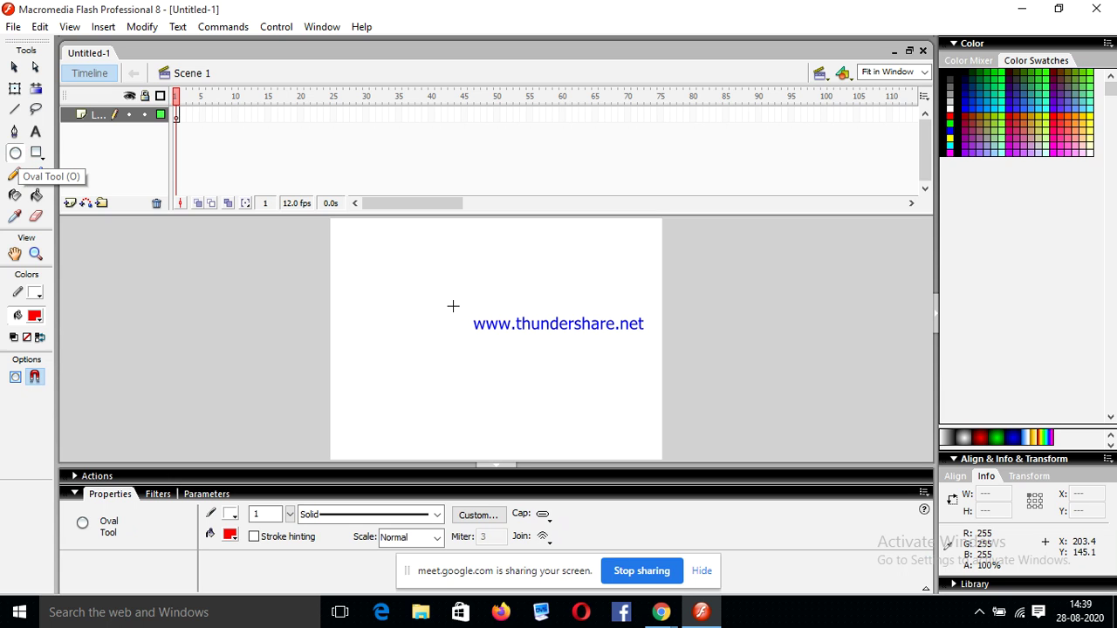
{"action": "left_click_drag", "start_coordinate": [452, 298], "coordinate": [516, 359]}
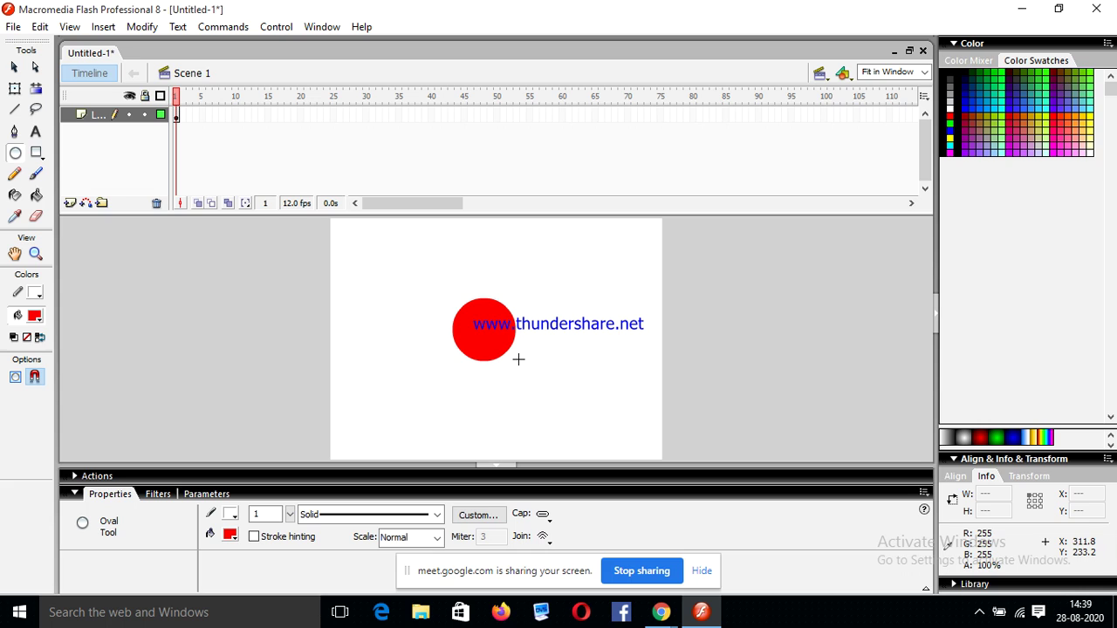
Step: Insert a keyframe at frame 15 of the layer
{"action": "left_click", "coordinate": [268, 117]}
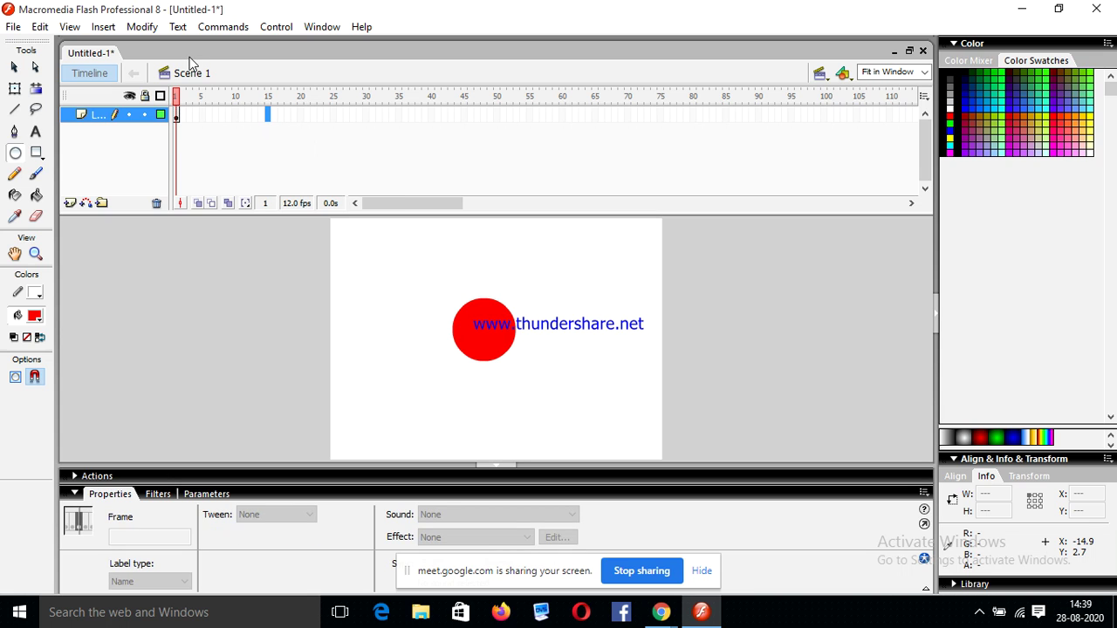
{"action": "left_click", "coordinate": [112, 29]}
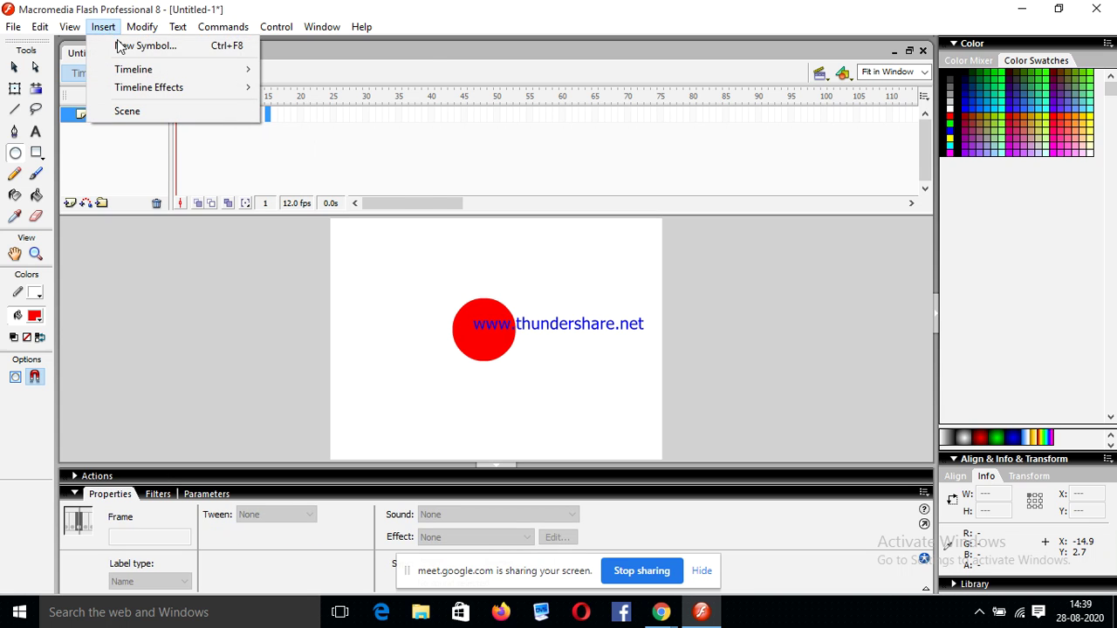
{"action": "mouse_move", "coordinate": [225, 69]}
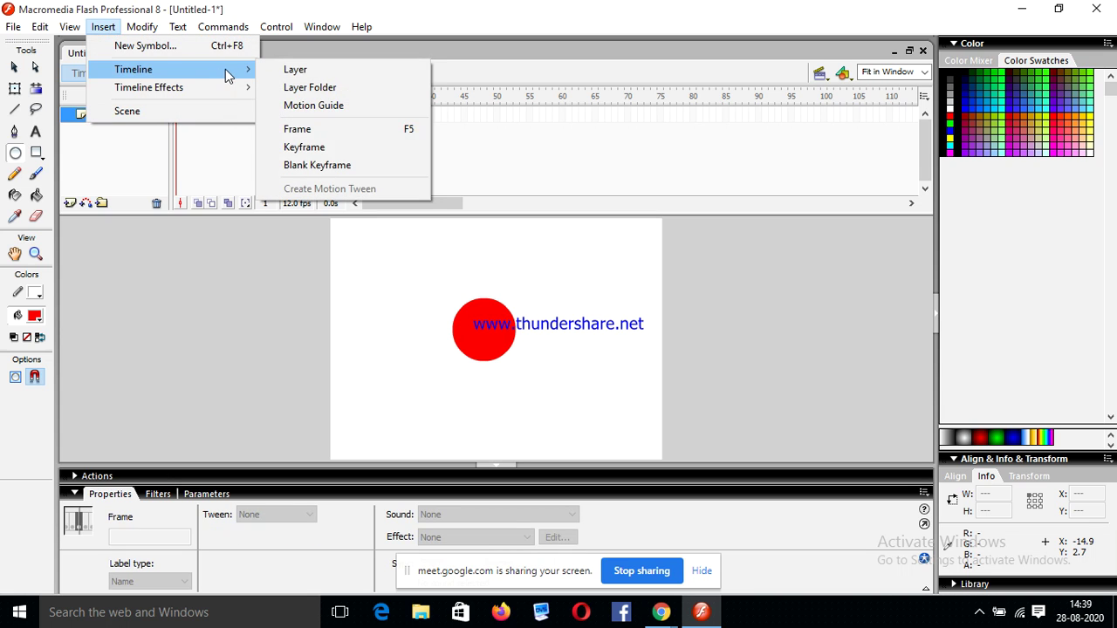
{"action": "left_click", "coordinate": [322, 156]}
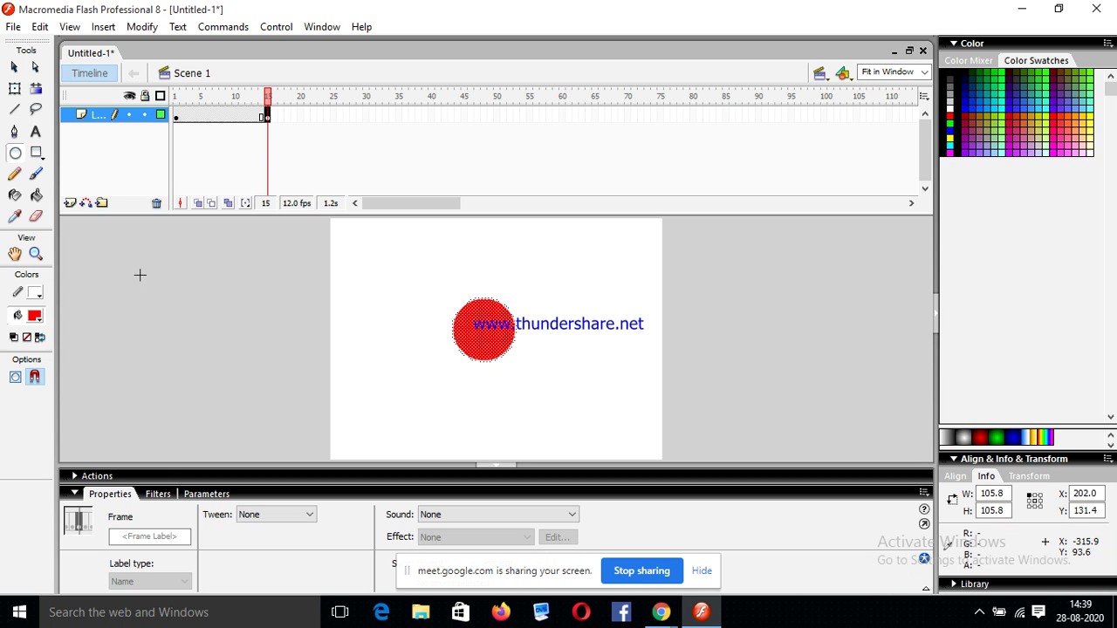
Step: Draw a square about 231 px wide with a blue fill and black stroke over the circle on frame 15
{"action": "left_click", "coordinate": [38, 156]}
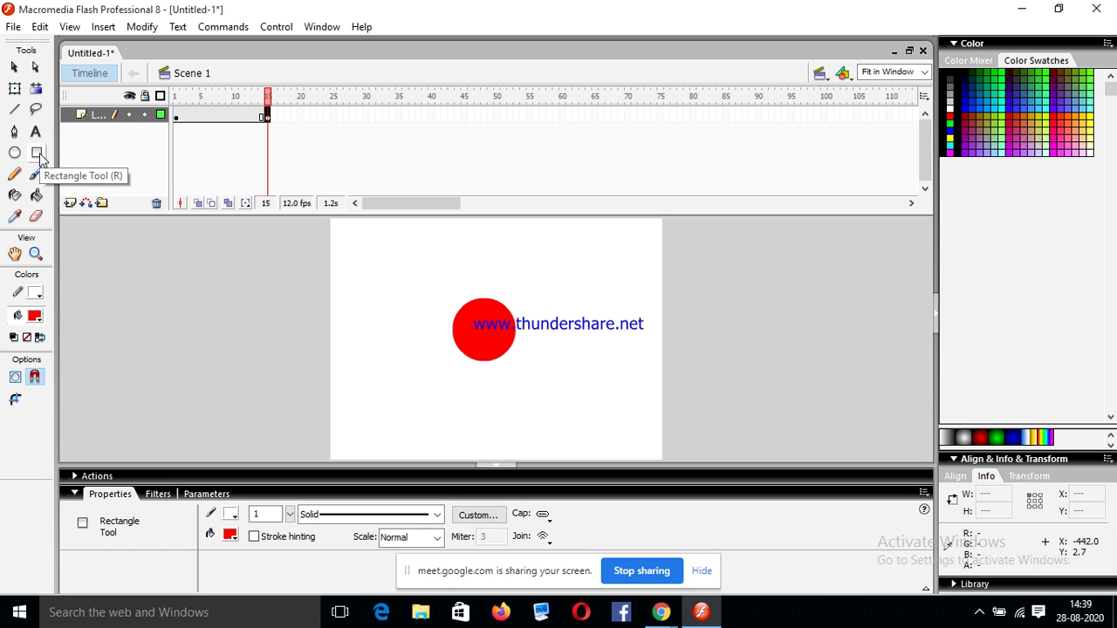
{"action": "left_click", "coordinate": [35, 317]}
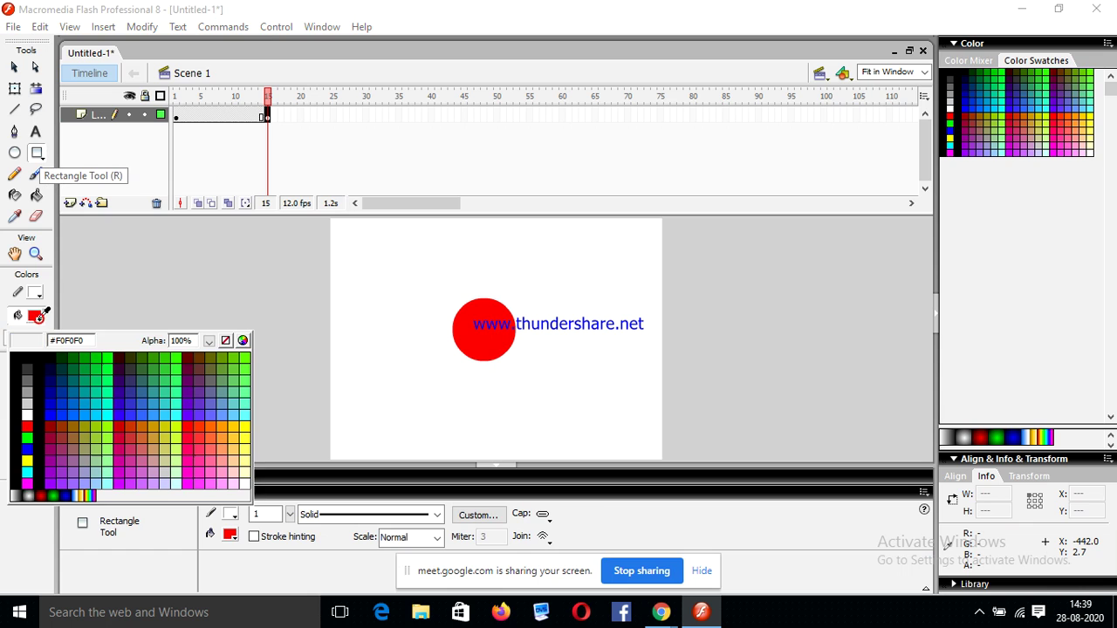
{"action": "left_click", "coordinate": [52, 404]}
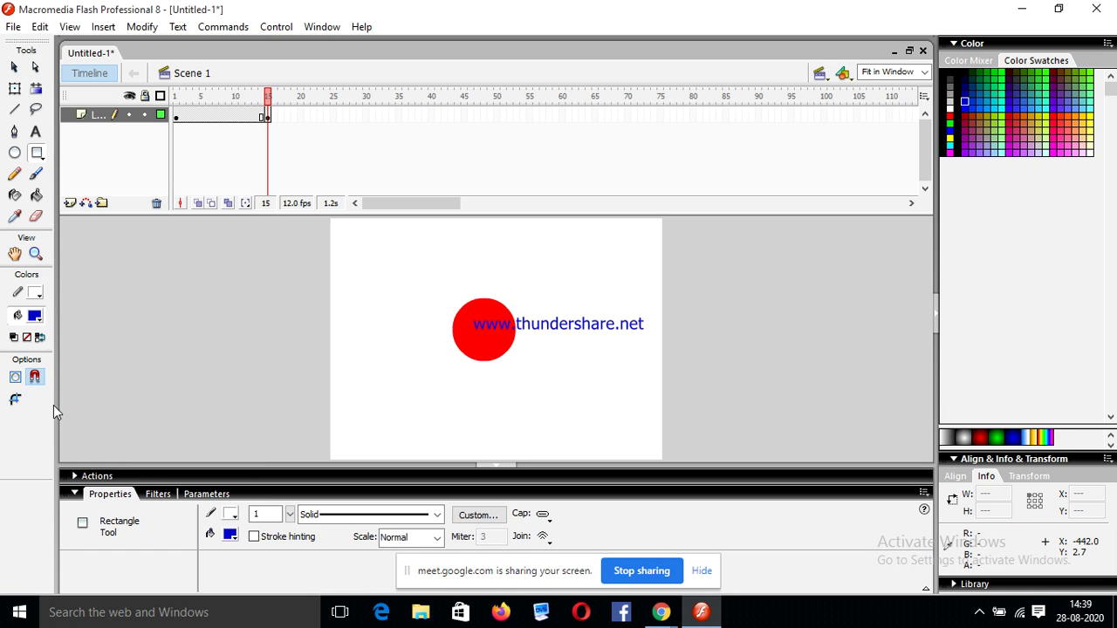
{"action": "left_click", "coordinate": [35, 293]}
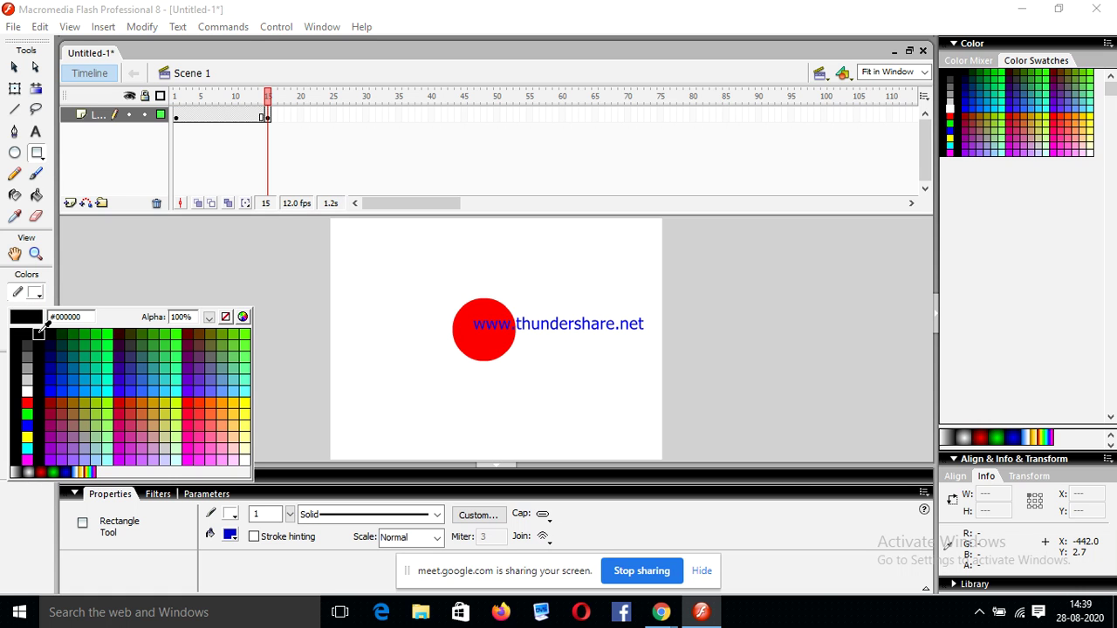
{"action": "left_click", "coordinate": [39, 334]}
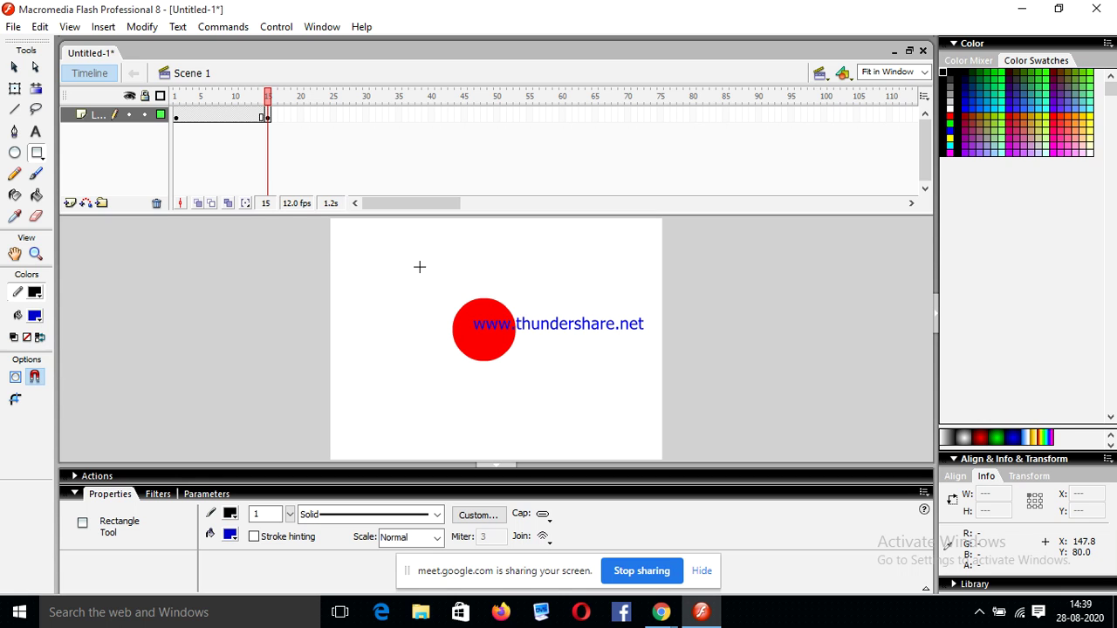
{"action": "left_click_drag", "start_coordinate": [419, 267], "coordinate": [558, 407]}
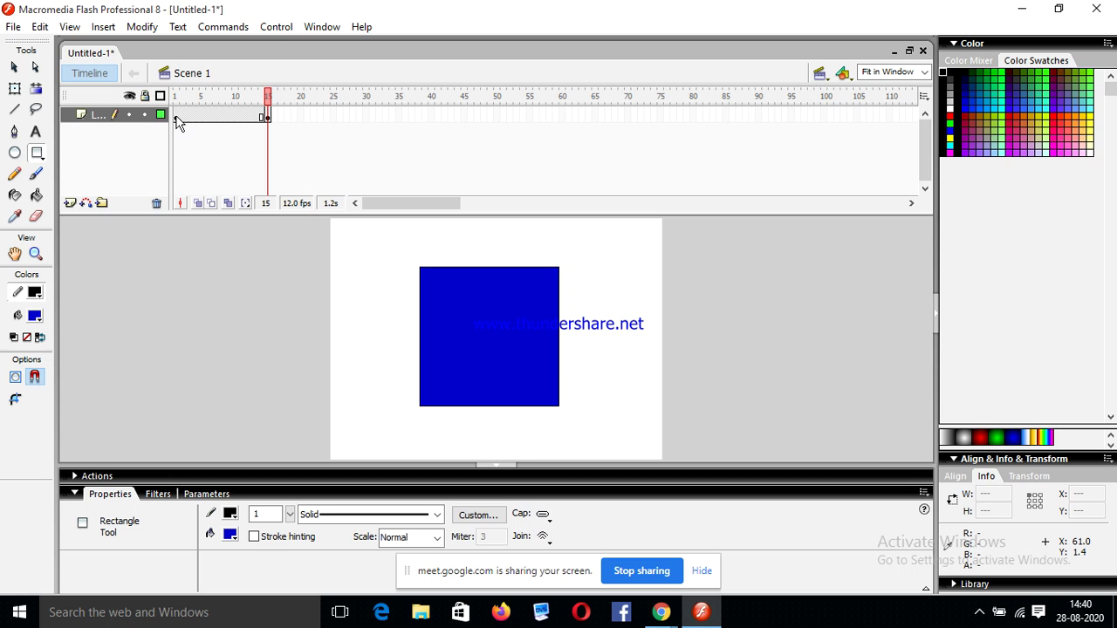
Step: Apply a Shape tween to frames 1 through 15
{"action": "left_click_drag", "start_coordinate": [177, 120], "coordinate": [270, 126]}
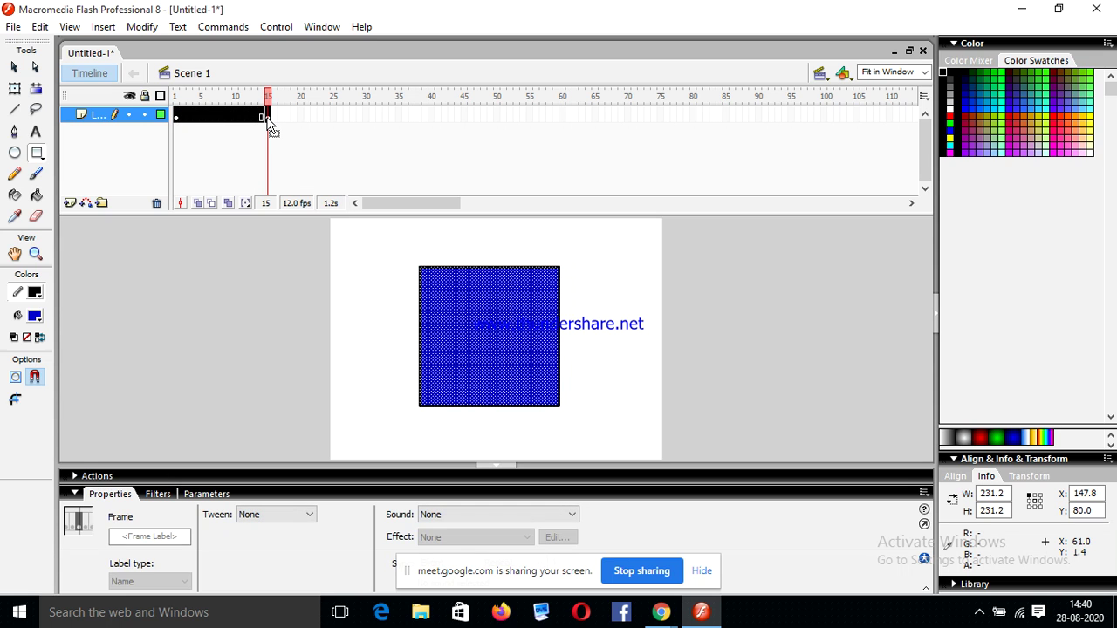
{"action": "left_click", "coordinate": [310, 514]}
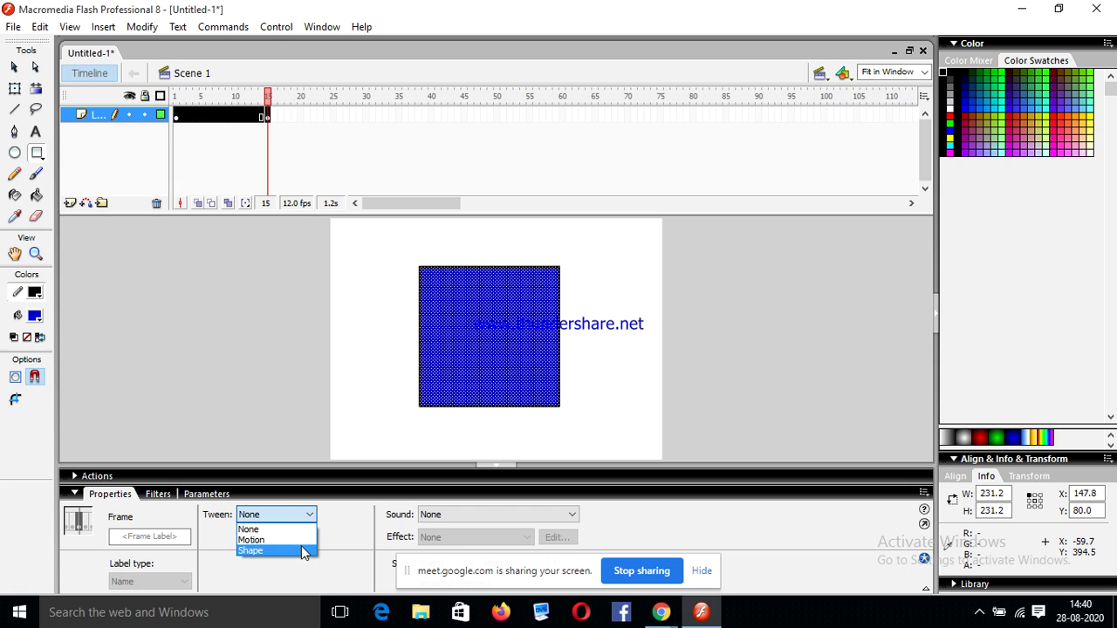
{"action": "left_click", "coordinate": [303, 552]}
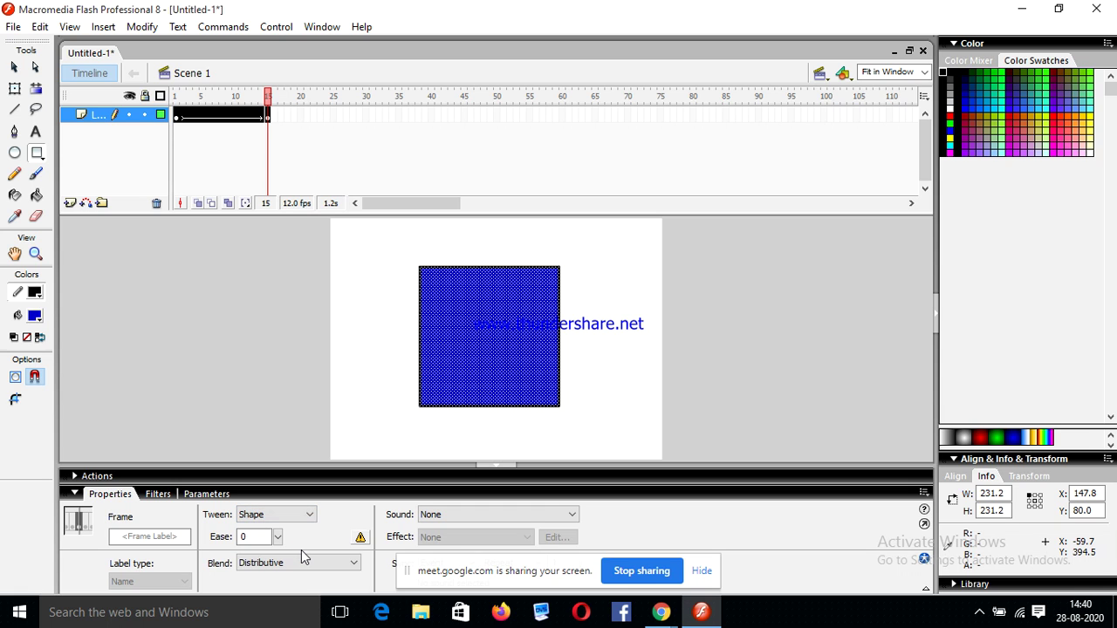
Step: Switch to the Google Meet window, admit the waiting participant, and return to Flash
{"action": "mouse_move", "coordinate": [660, 611]}
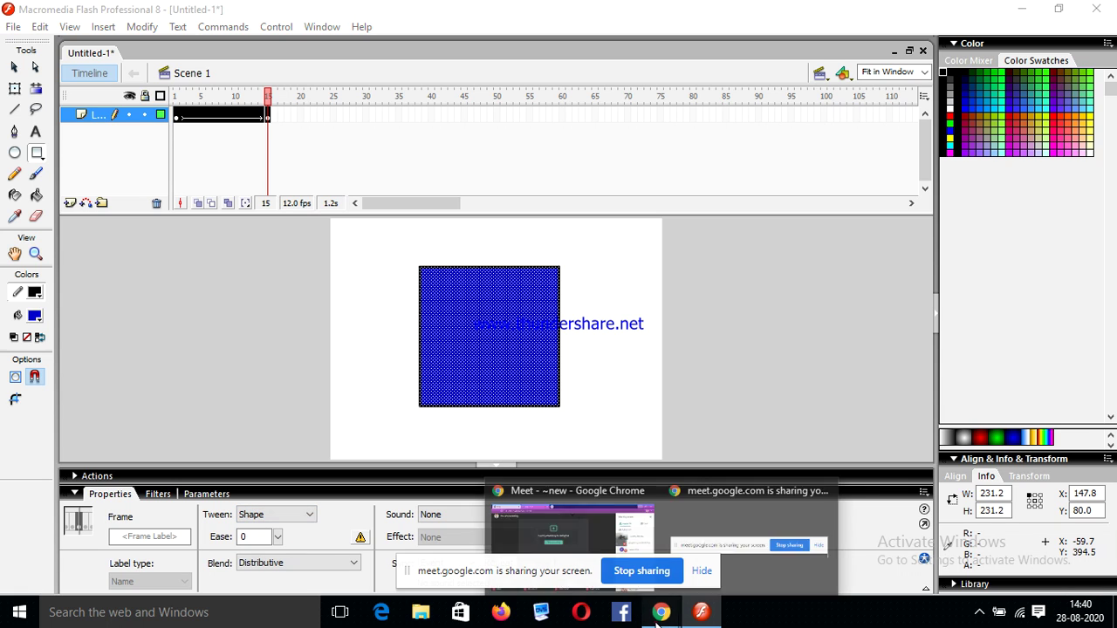
{"action": "left_click", "coordinate": [578, 495]}
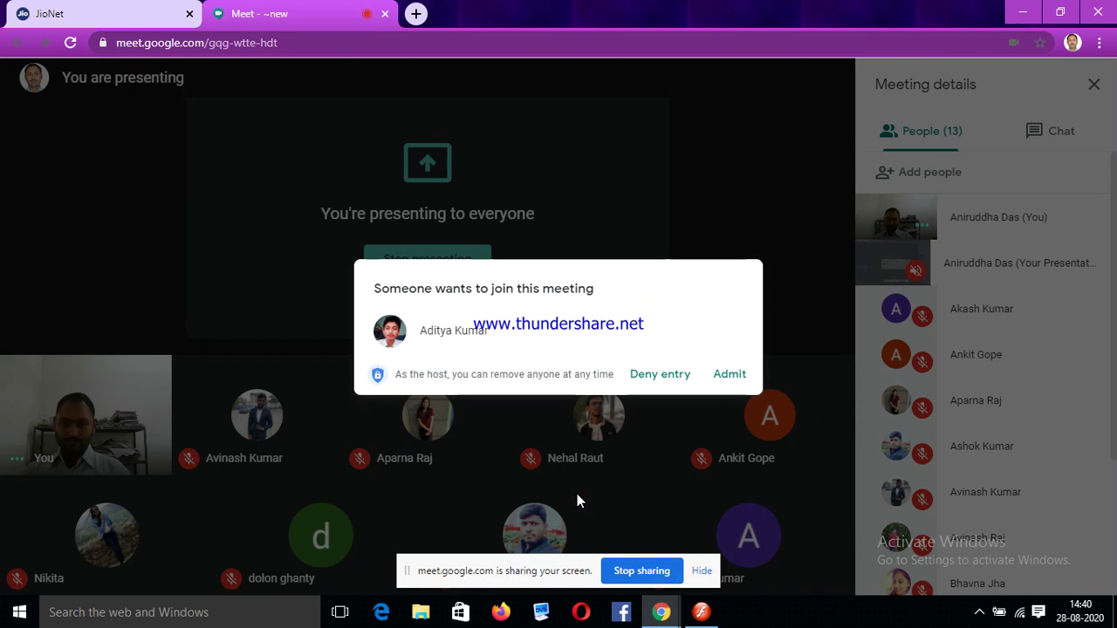
{"action": "left_click", "coordinate": [726, 372]}
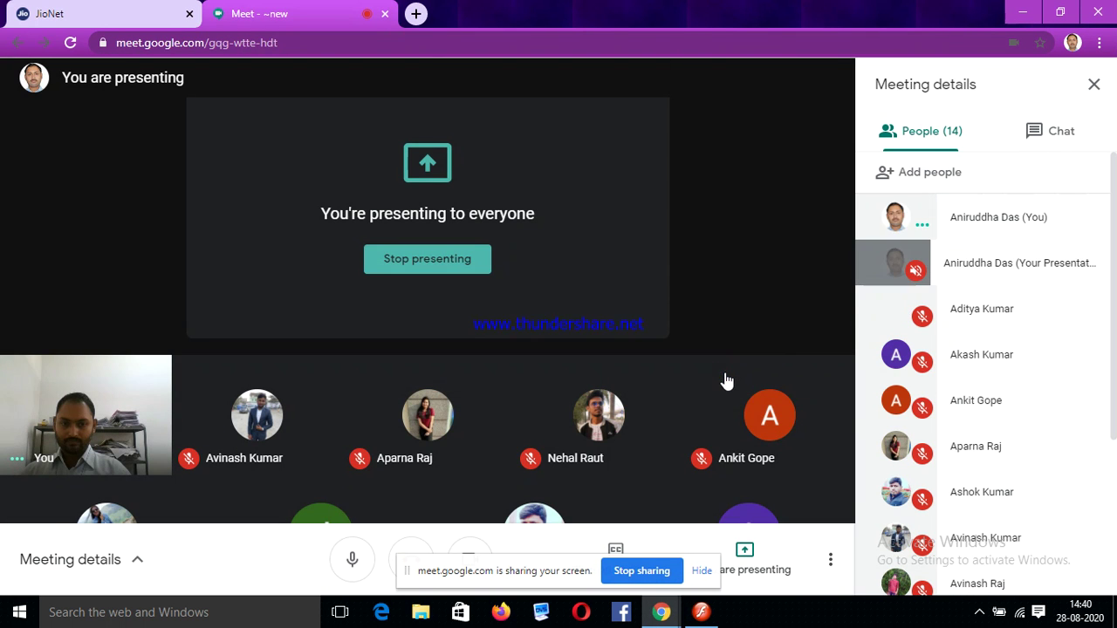
{"action": "left_click", "coordinate": [701, 611]}
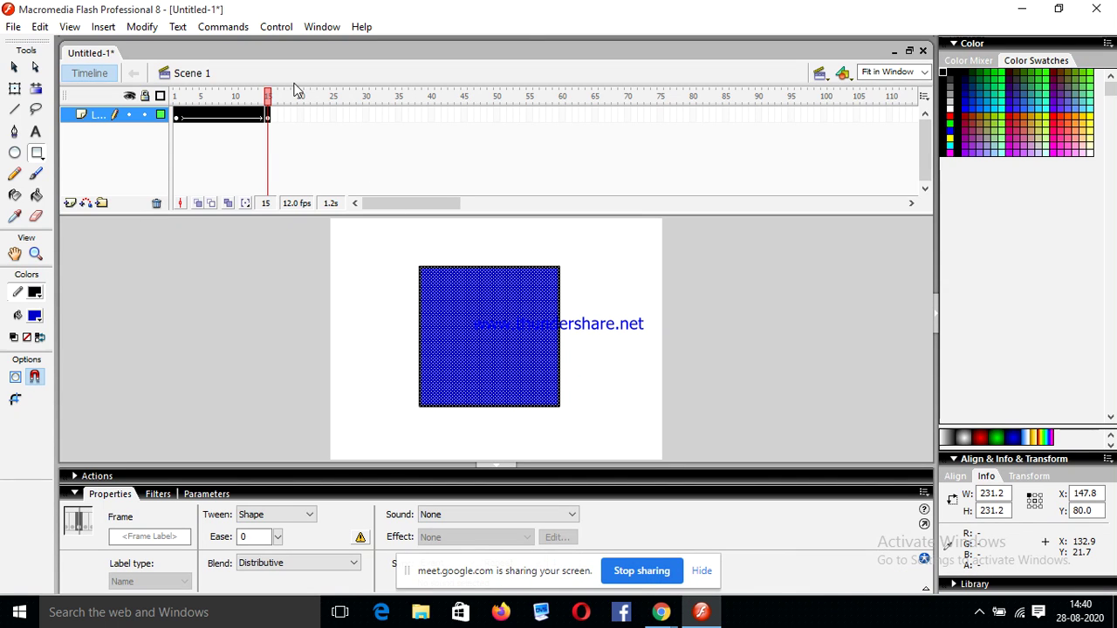
Step: Play the circle-to-square animation twice to preview the shape tween
{"action": "left_click", "coordinate": [278, 27]}
{"action": "left_click", "coordinate": [292, 42]}
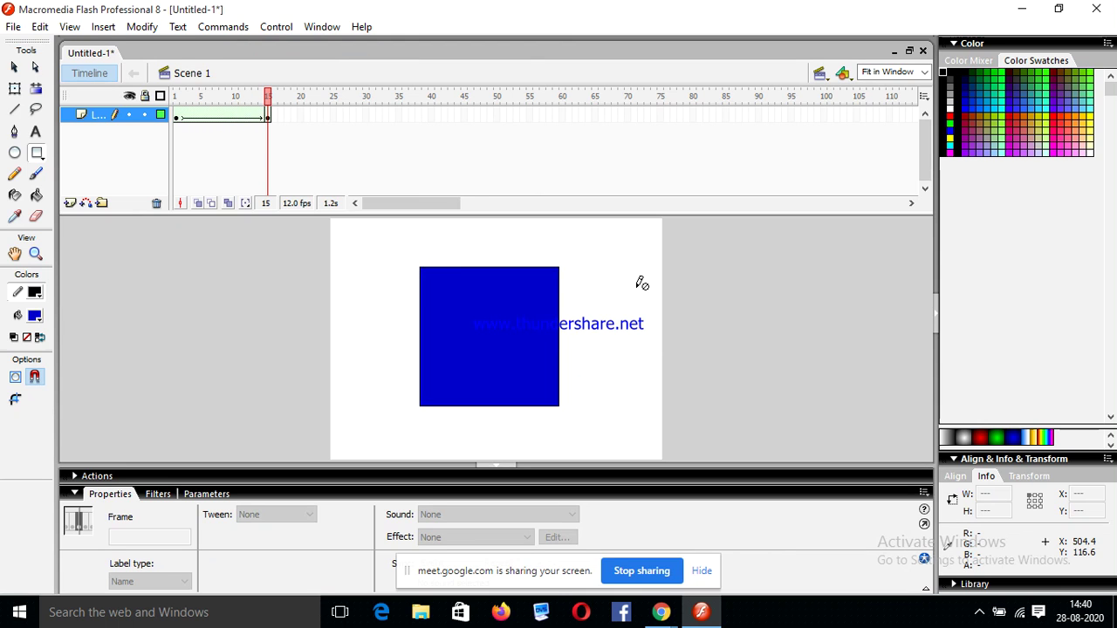
{"action": "left_click", "coordinate": [279, 29]}
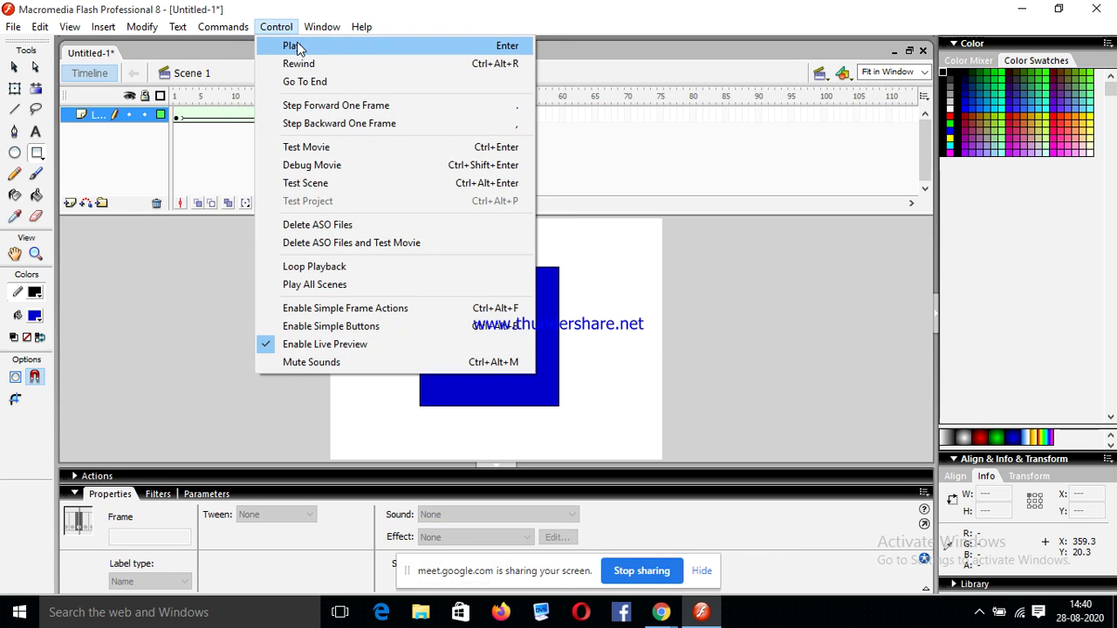
{"action": "left_click", "coordinate": [300, 46]}
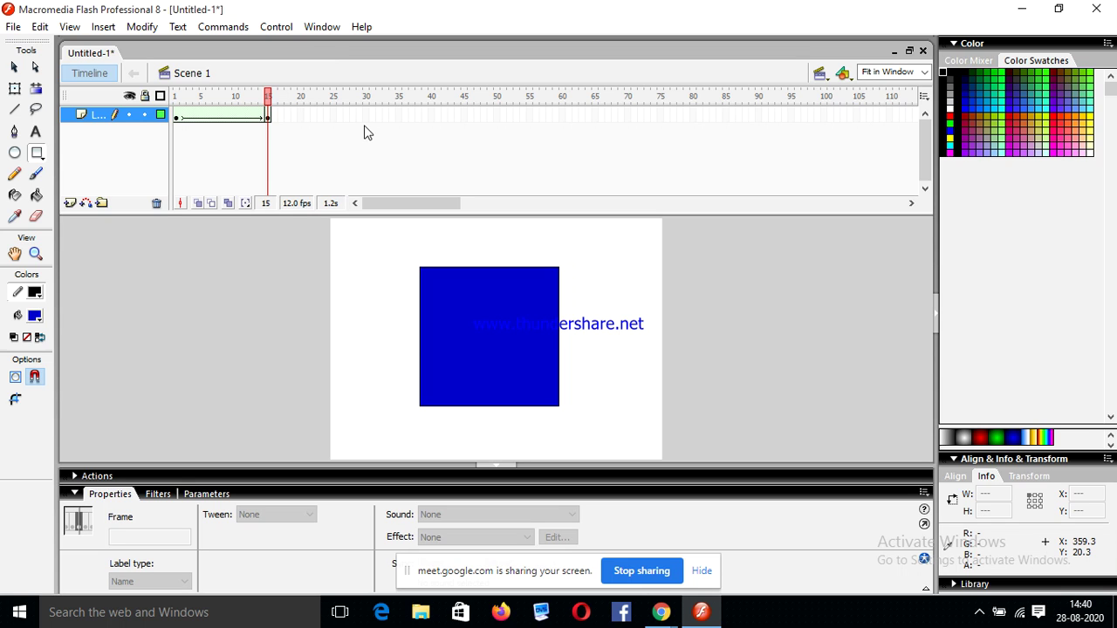
Step: Copy the red circle from frame 1 to the clipboard
{"action": "left_click", "coordinate": [176, 117]}
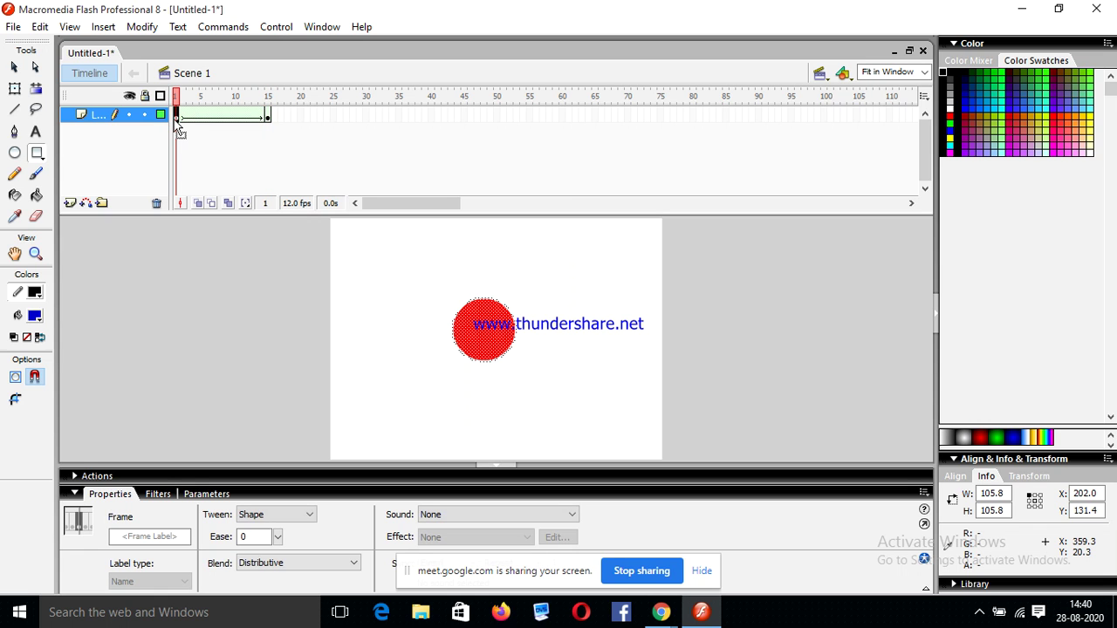
{"action": "left_click", "coordinate": [40, 27]}
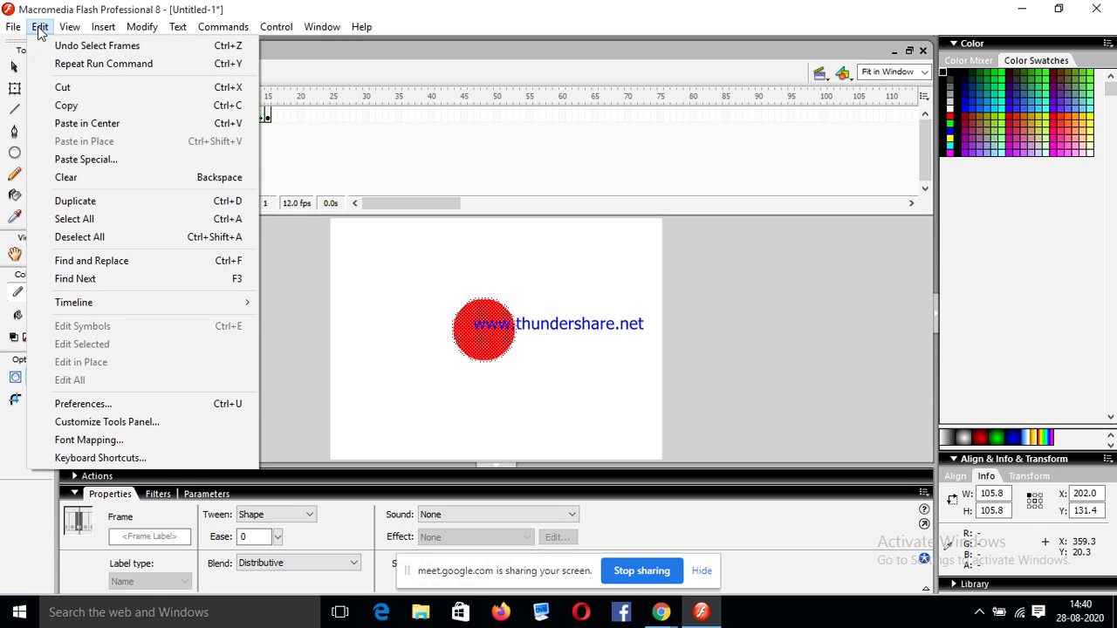
{"action": "left_click", "coordinate": [78, 105]}
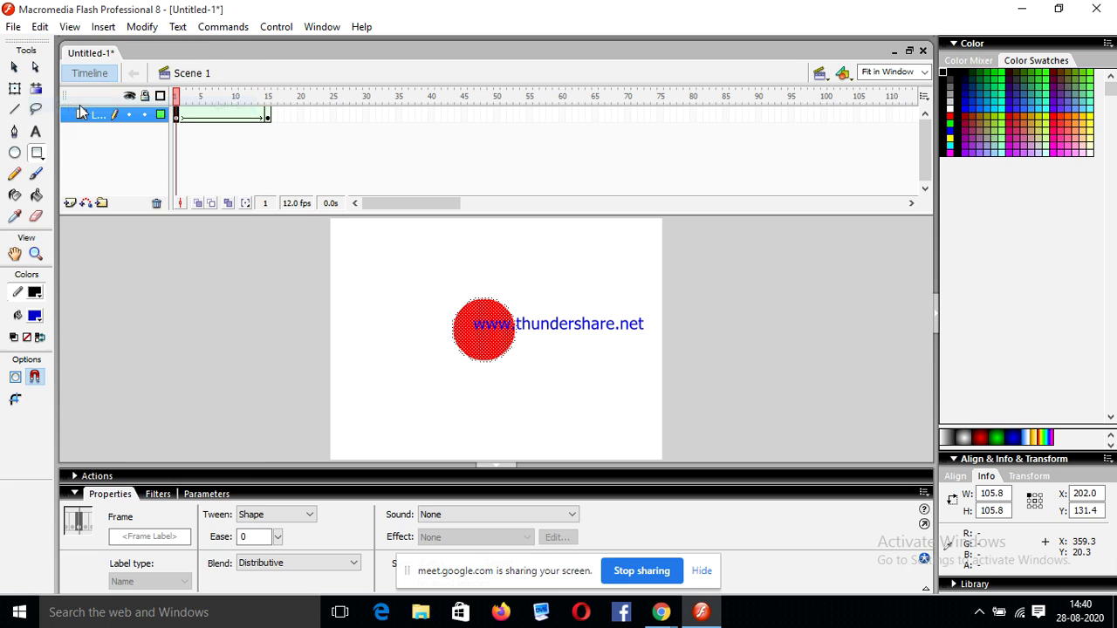
Step: Insert a keyframe at frame 30 of the layer
{"action": "left_click", "coordinate": [365, 119]}
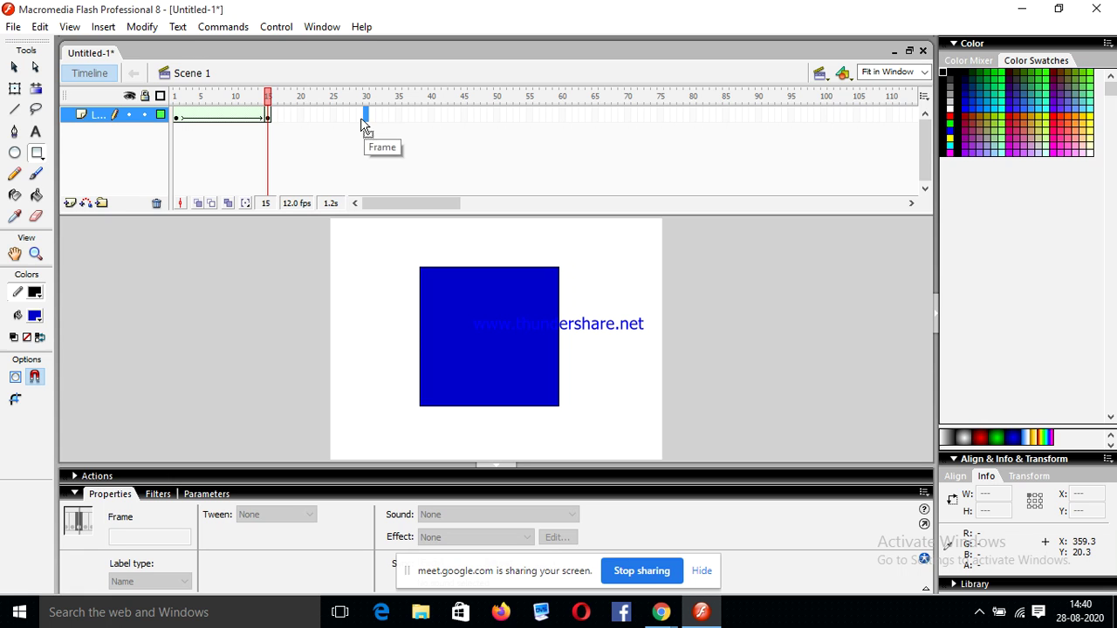
{"action": "left_click", "coordinate": [102, 27]}
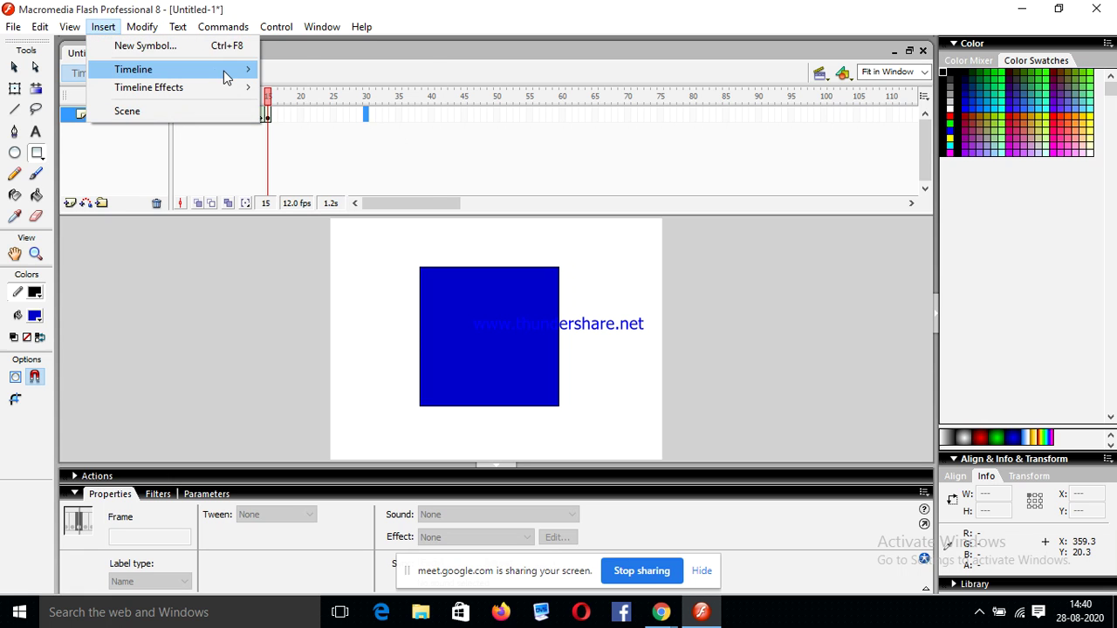
{"action": "mouse_move", "coordinate": [229, 74]}
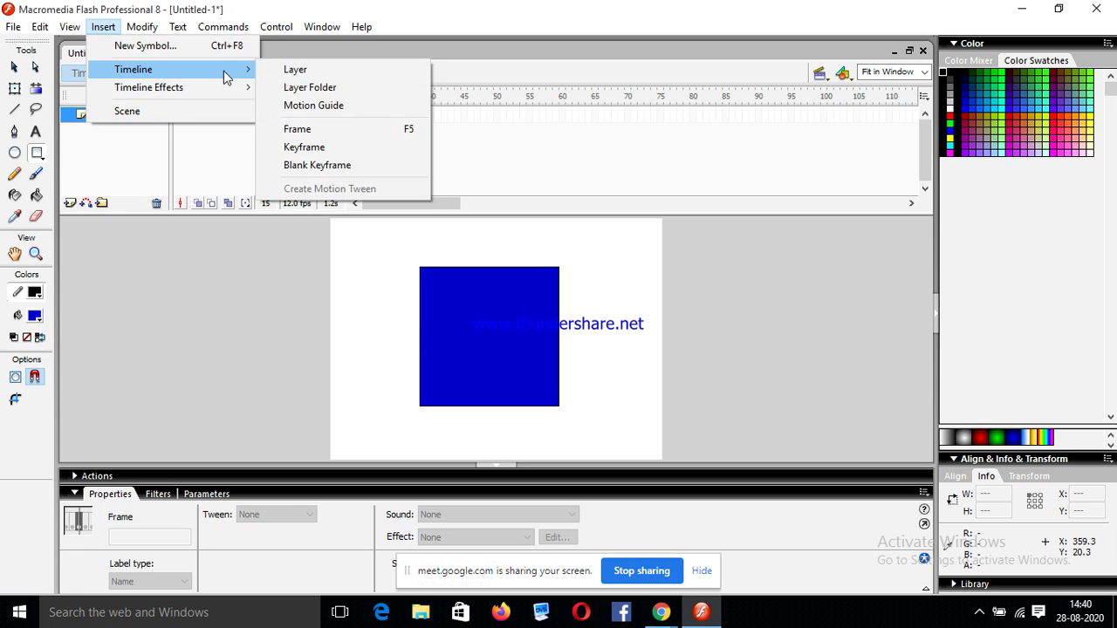
{"action": "left_click", "coordinate": [325, 145]}
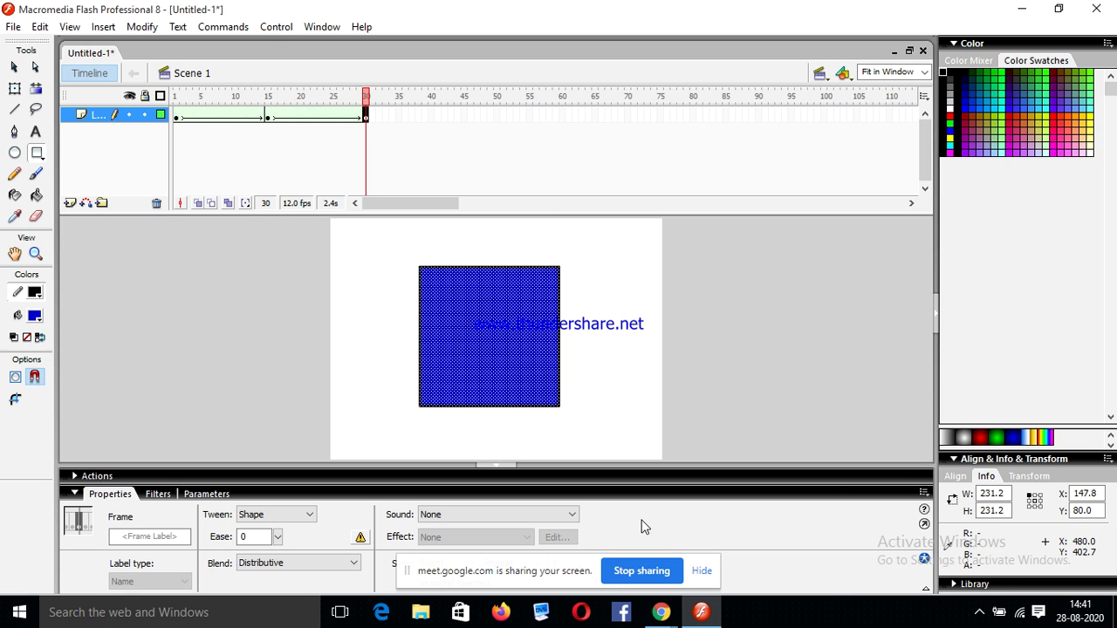
Step: Switch to the Google Meet window and admit the participant waiting to join
{"action": "mouse_move", "coordinate": [661, 612]}
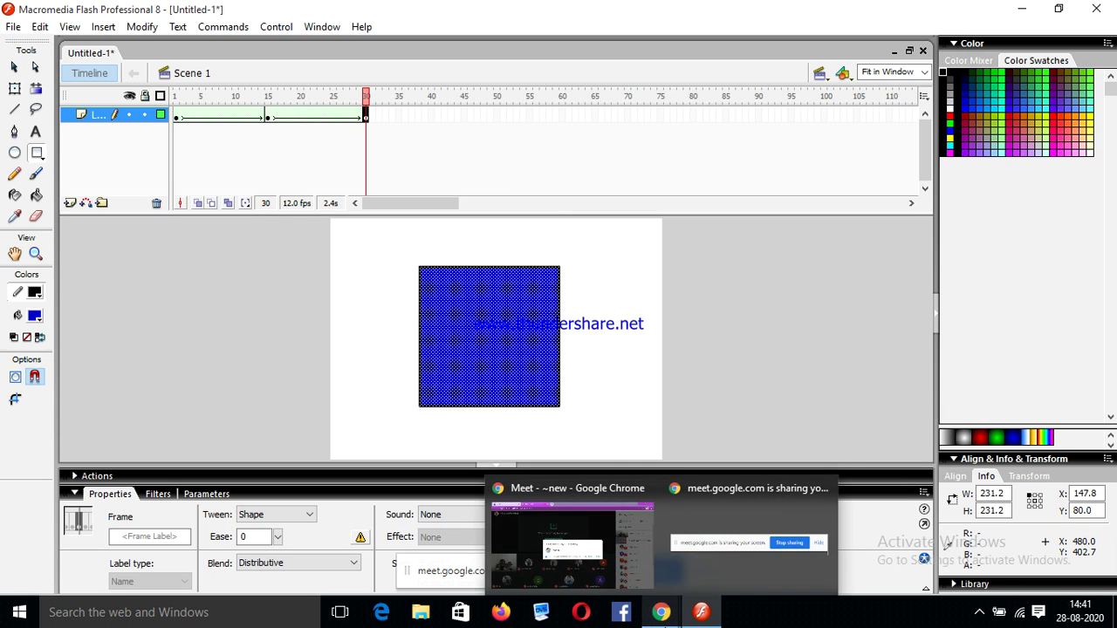
{"action": "left_click", "coordinate": [563, 481]}
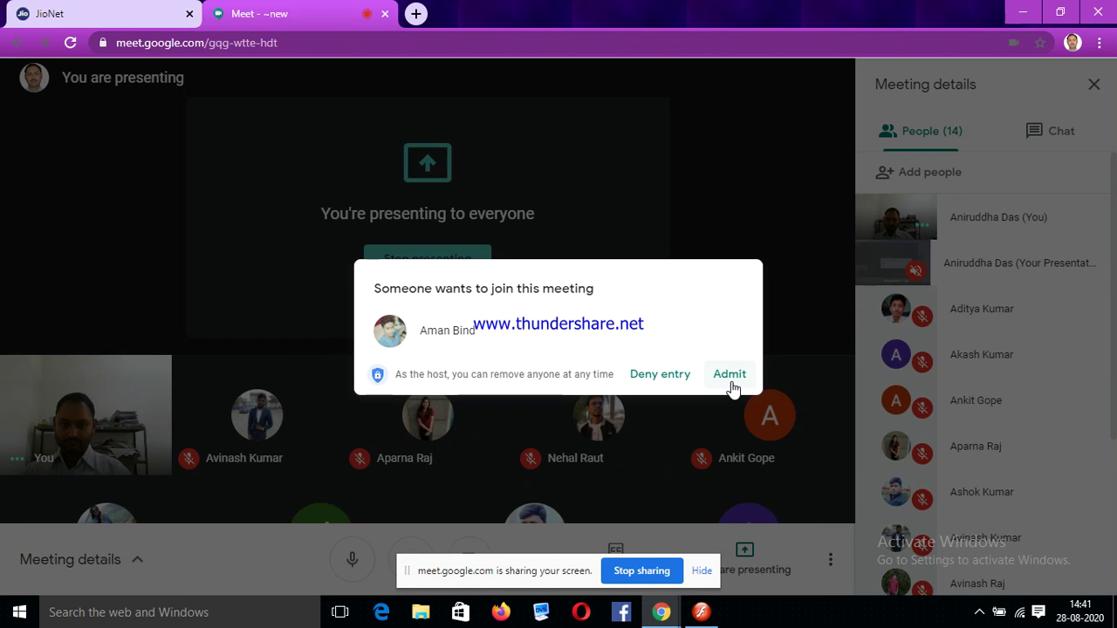
{"action": "left_click", "coordinate": [731, 381]}
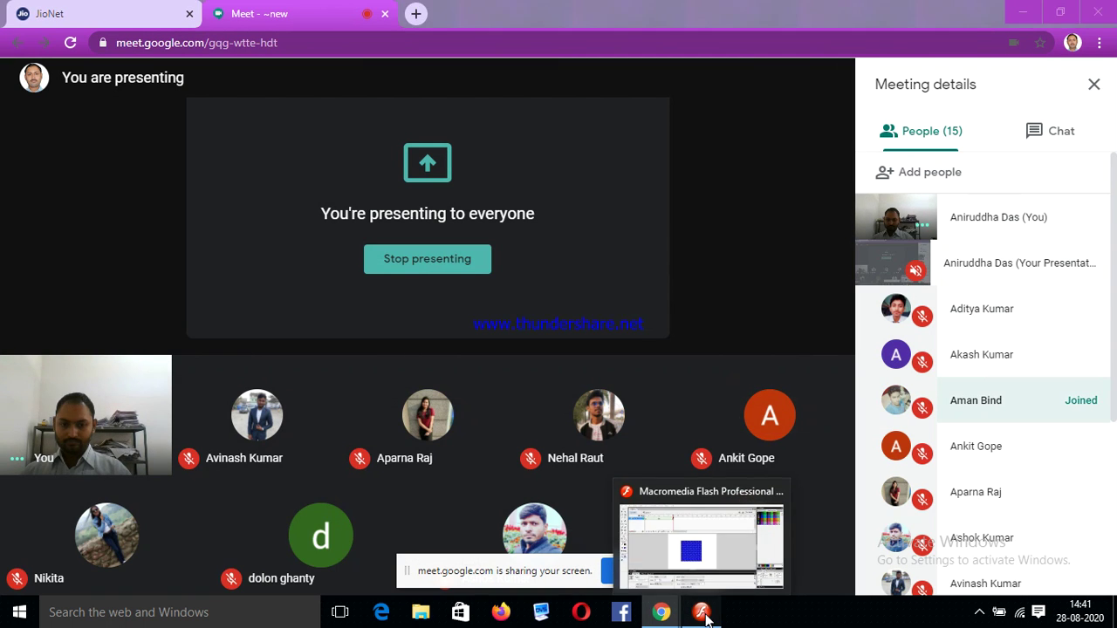
Step: Return to Flash and delete the blue square from the keyframe at frame 30
{"action": "left_click", "coordinate": [700, 612]}
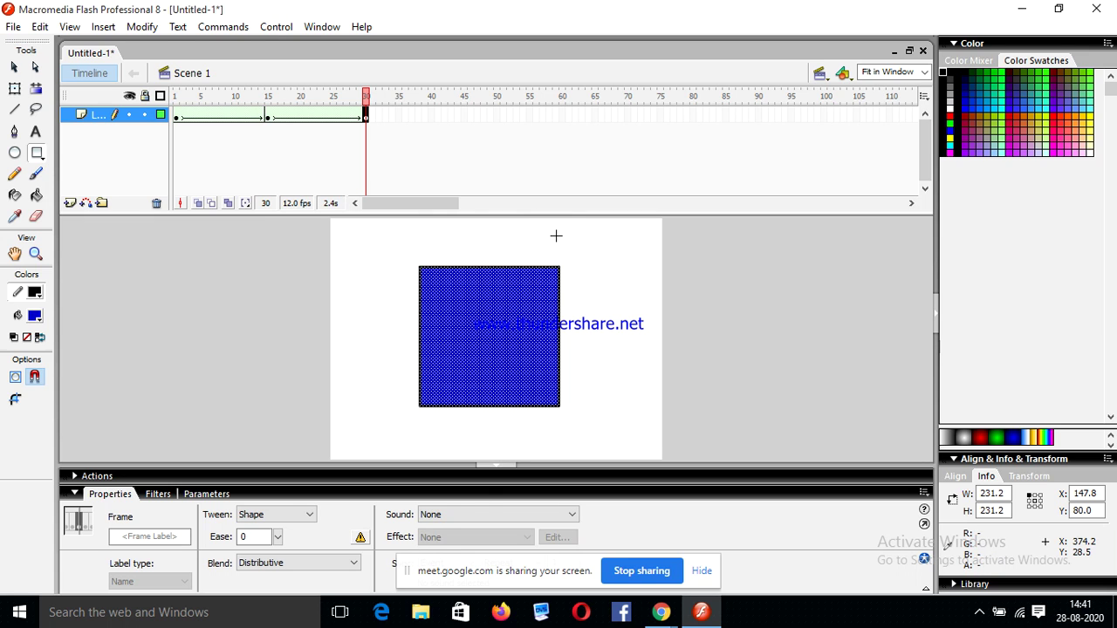
{"action": "key", "text": "Delete"}
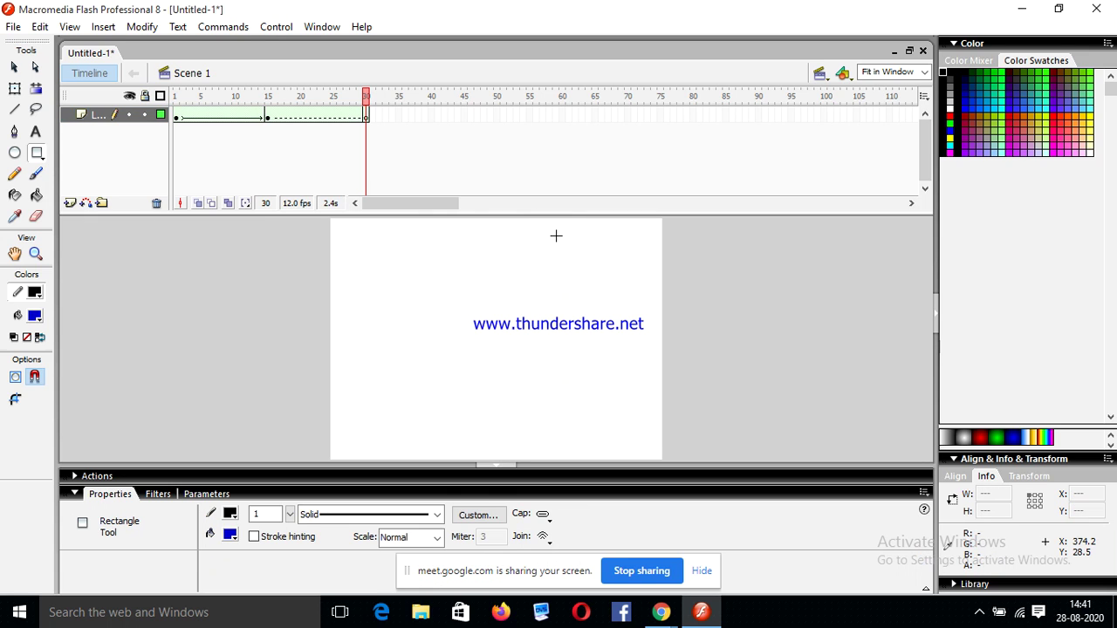
Step: Paste the copied red circle in place on the keyframe at frame 30
{"action": "left_click", "coordinate": [369, 118]}
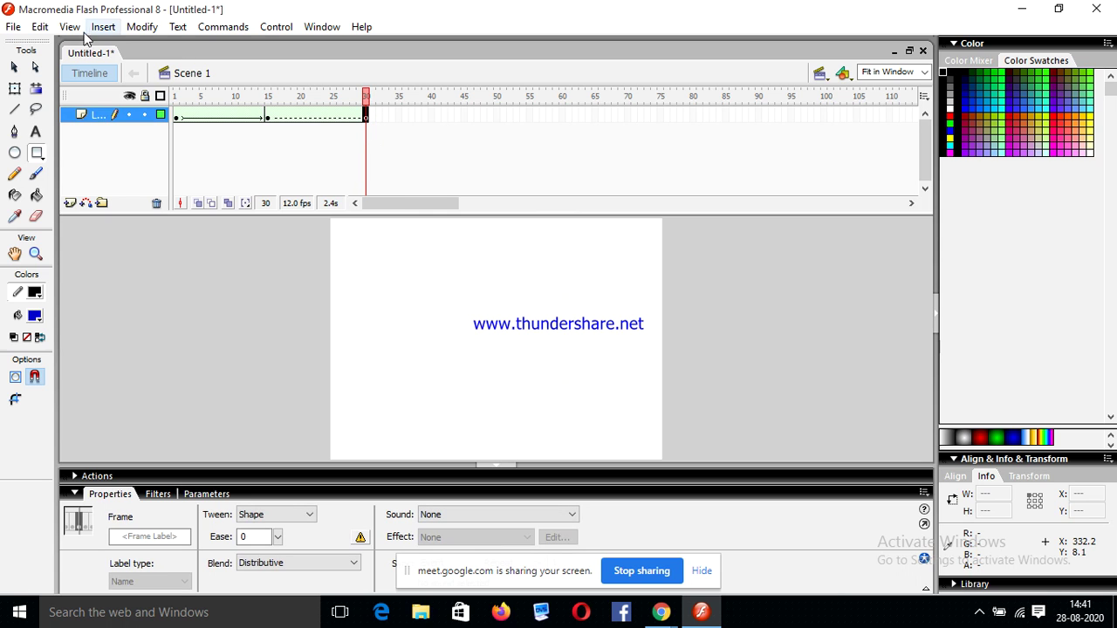
{"action": "left_click", "coordinate": [40, 26]}
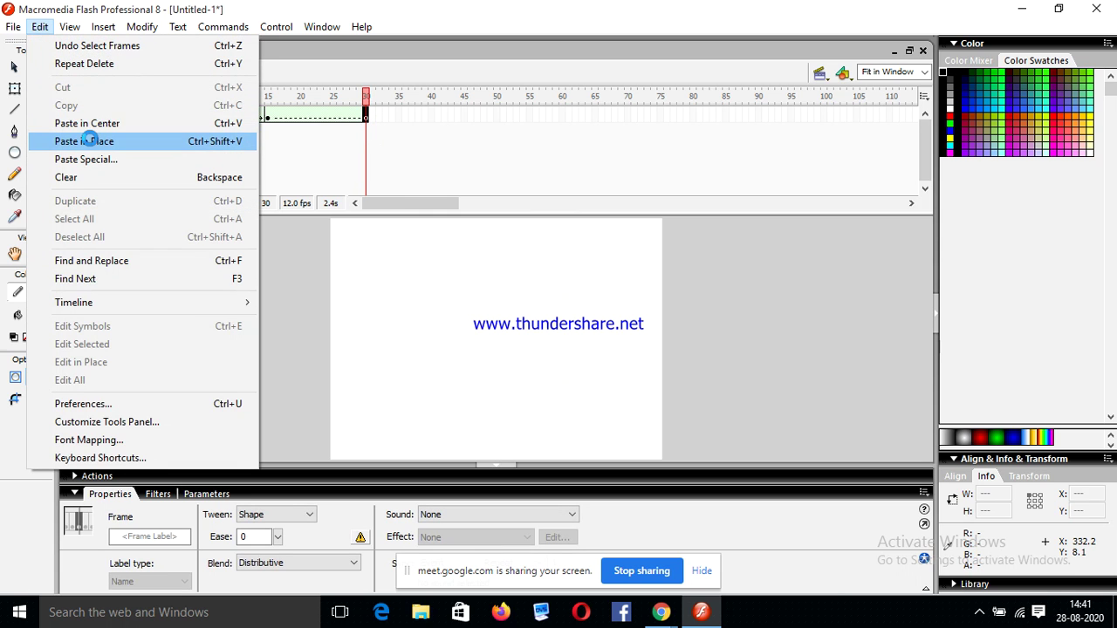
{"action": "left_click", "coordinate": [90, 141]}
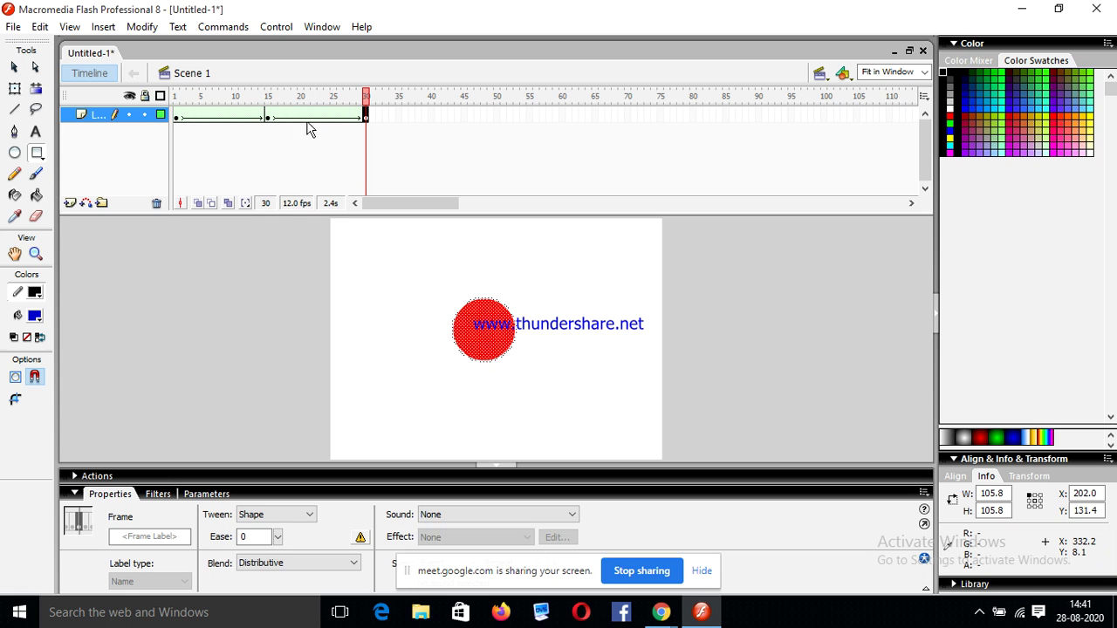
Step: Select frames 15 to 30 and play the animation twice to preview the morph back to the circle
{"action": "left_click", "coordinate": [269, 118]}
{"action": "left_click_drag", "start_coordinate": [269, 119], "coordinate": [367, 125]}
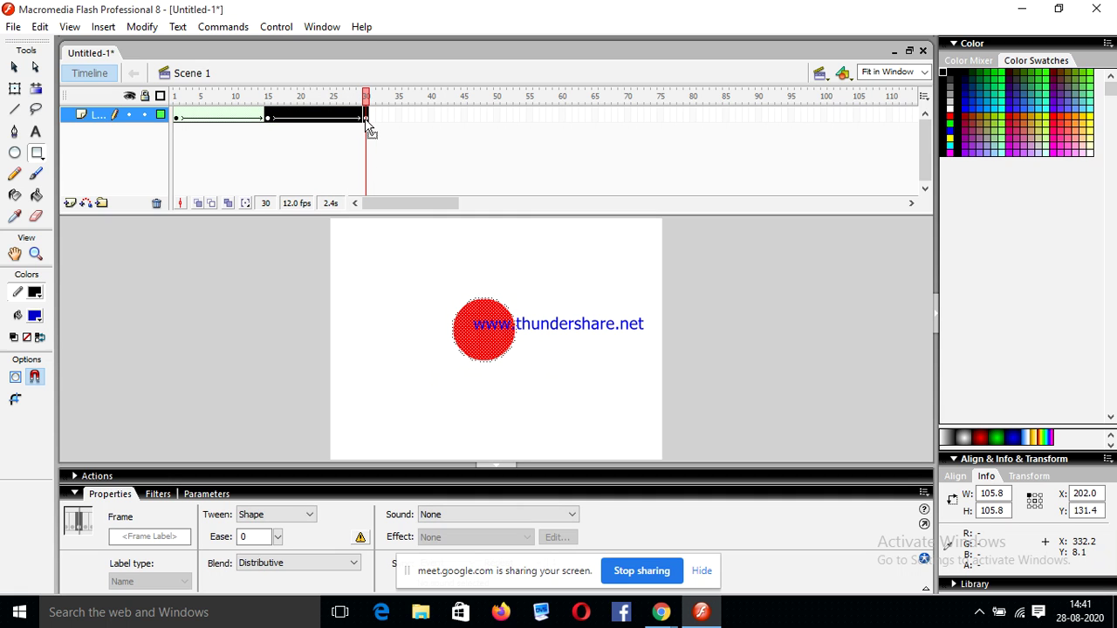
{"action": "left_click", "coordinate": [279, 27]}
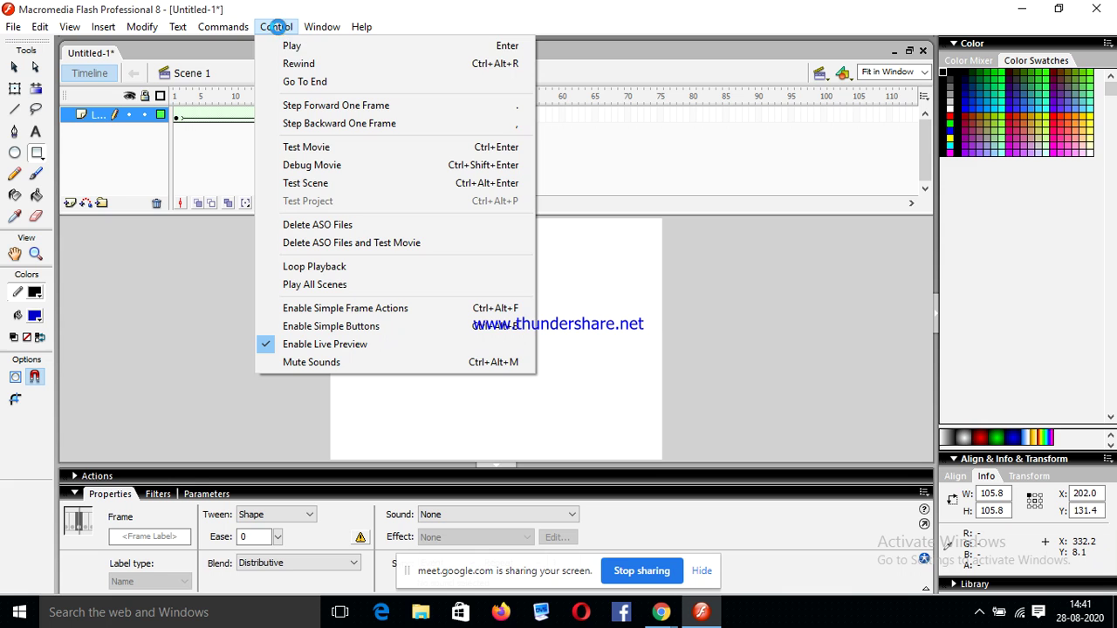
{"action": "left_click", "coordinate": [296, 48]}
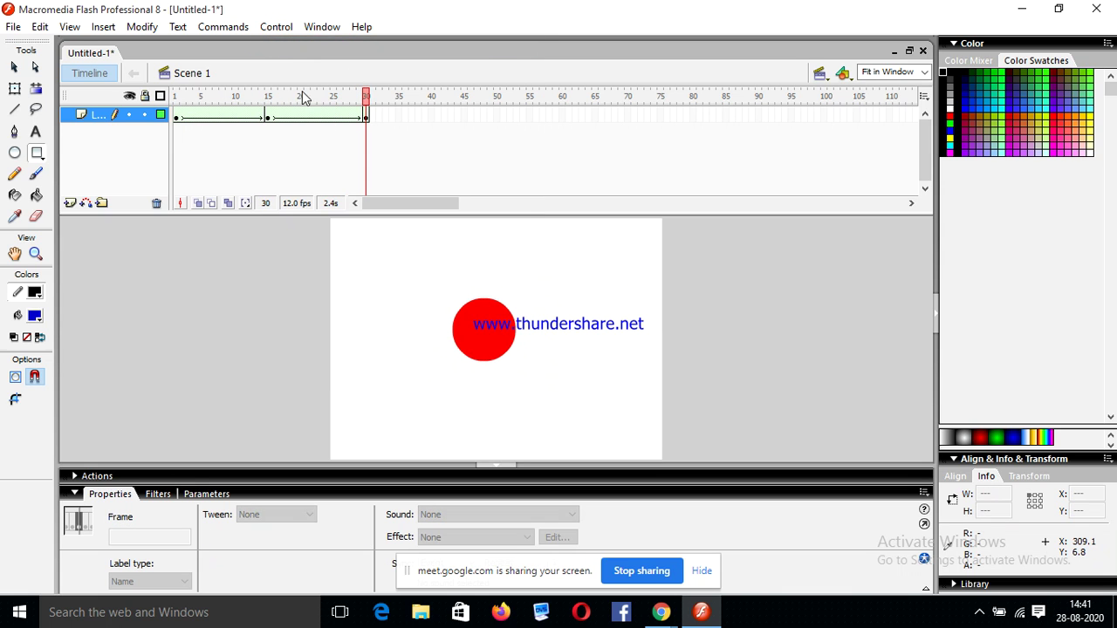
{"action": "left_click", "coordinate": [276, 28]}
{"action": "left_click", "coordinate": [292, 48]}
Step: Select the keyframe at frame 15 that contains the blue square
{"action": "left_click", "coordinate": [465, 116]}
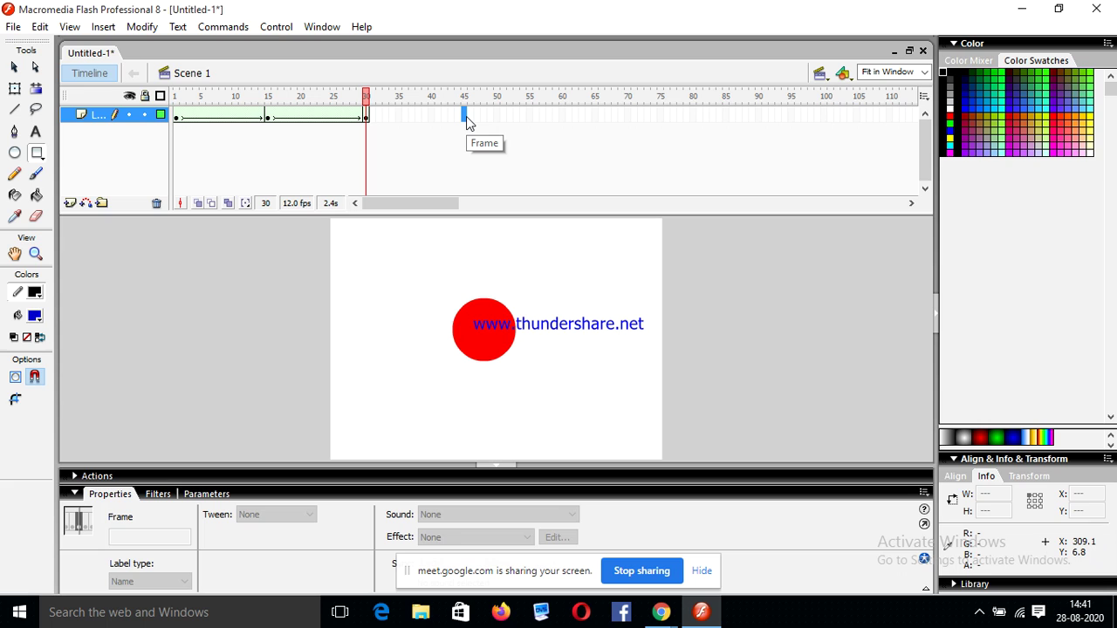
{"action": "left_click_drag", "start_coordinate": [466, 115], "coordinate": [467, 117]}
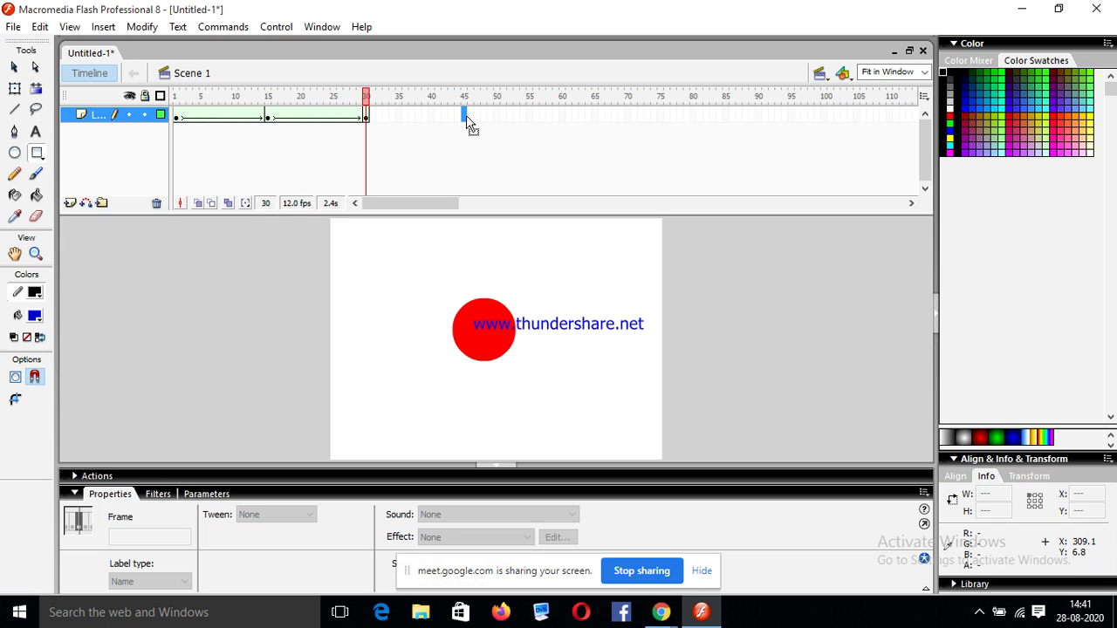
{"action": "left_click", "coordinate": [267, 117]}
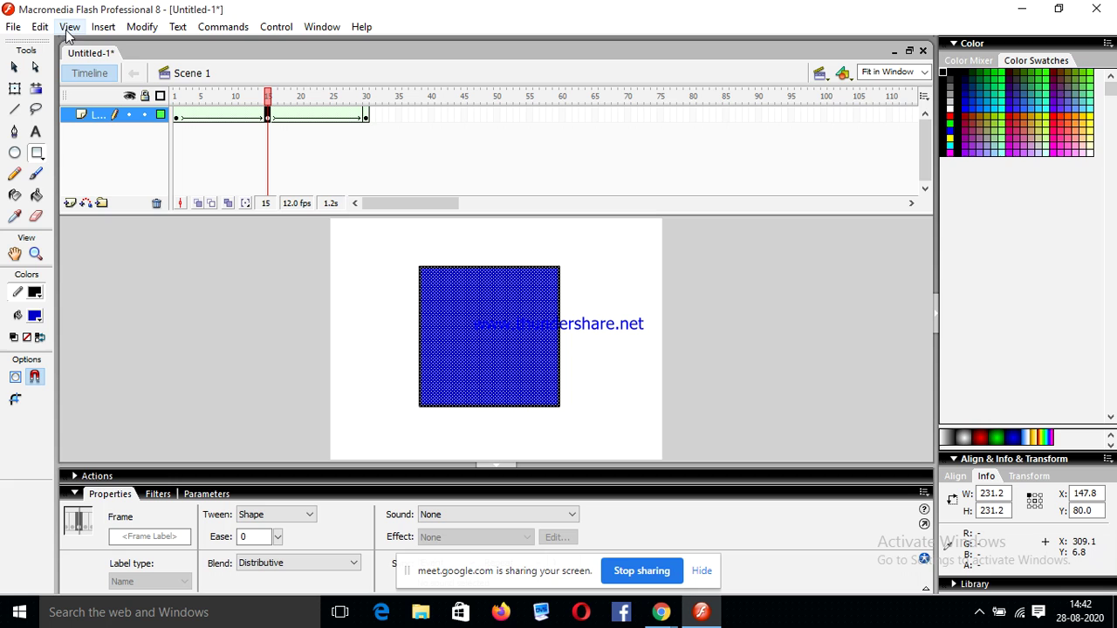
{"action": "left_click", "coordinate": [104, 27]}
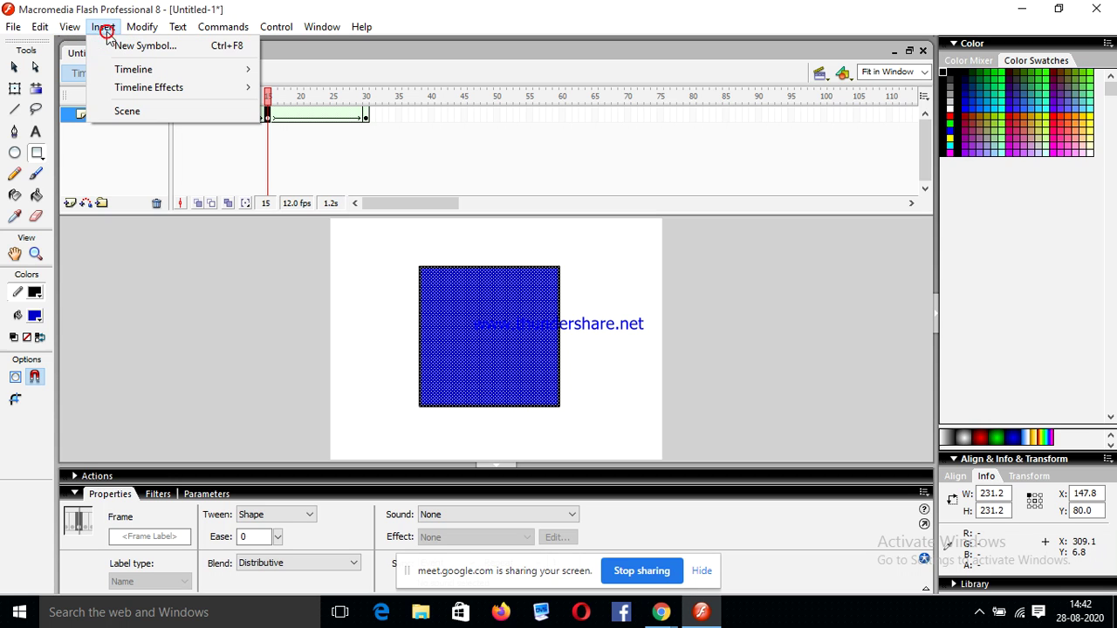
Step: Switch to the Google Meet window, admit the waiting participant and view the meeting chat
{"action": "left_click", "coordinate": [662, 613]}
{"action": "left_click", "coordinate": [576, 508]}
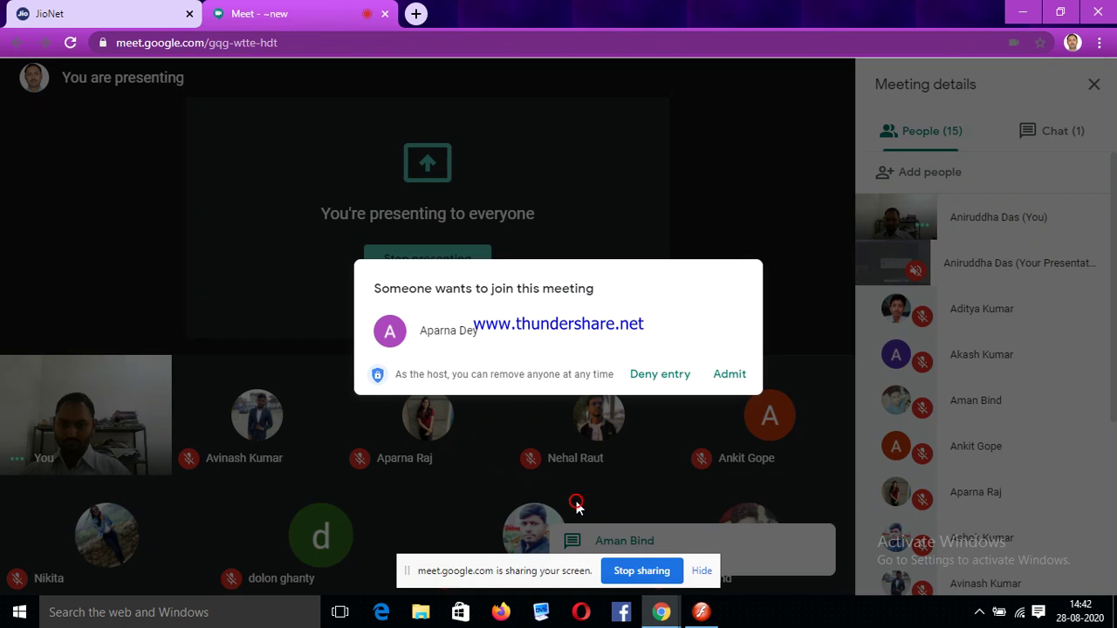
{"action": "left_click", "coordinate": [729, 375]}
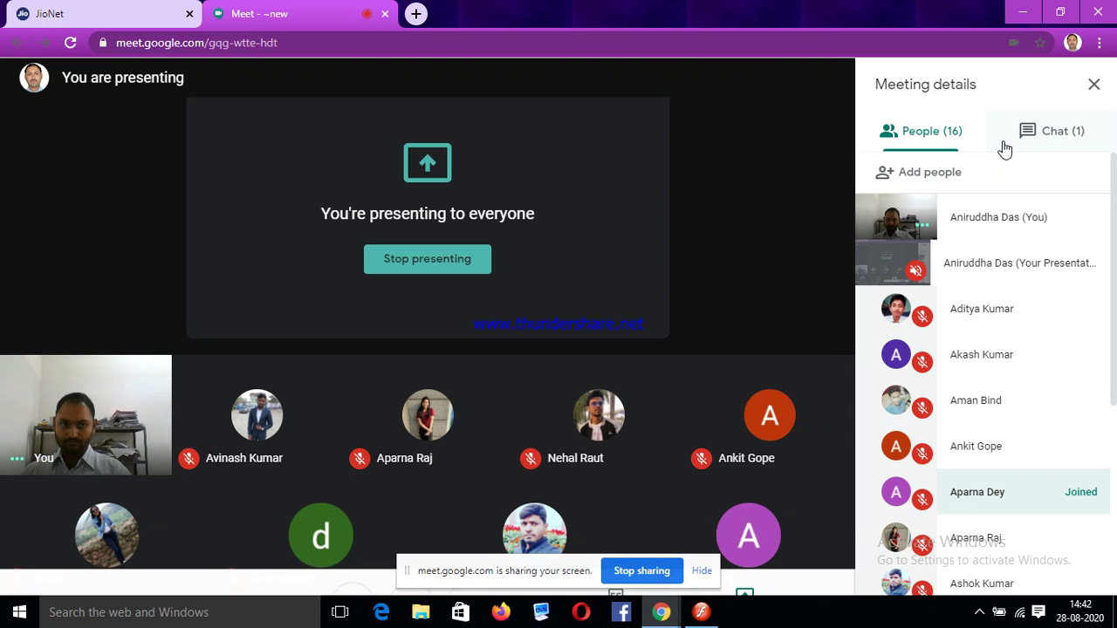
{"action": "left_click", "coordinate": [1054, 126]}
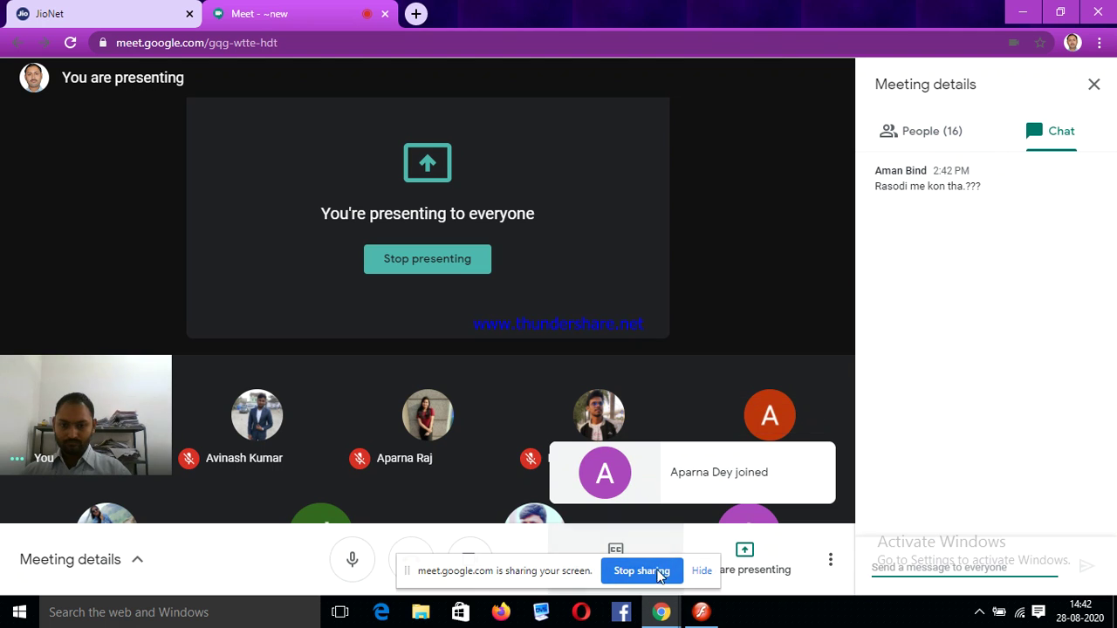
Step: Return to Flash and copy the blue square from frame 15 to the clipboard
{"action": "left_click", "coordinate": [700, 612]}
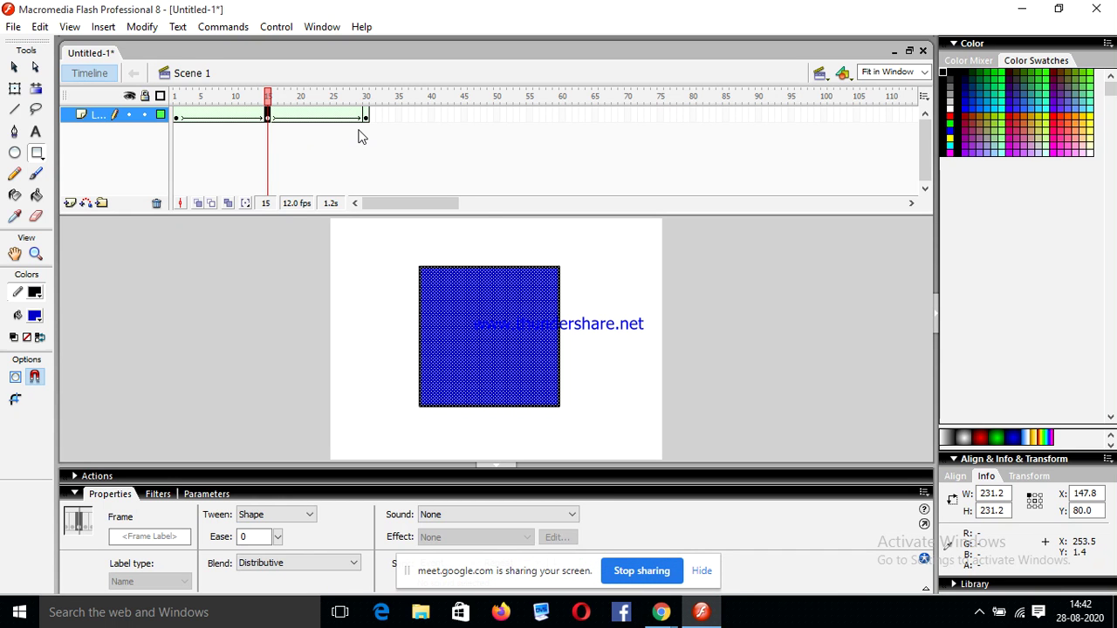
{"action": "left_click", "coordinate": [41, 28]}
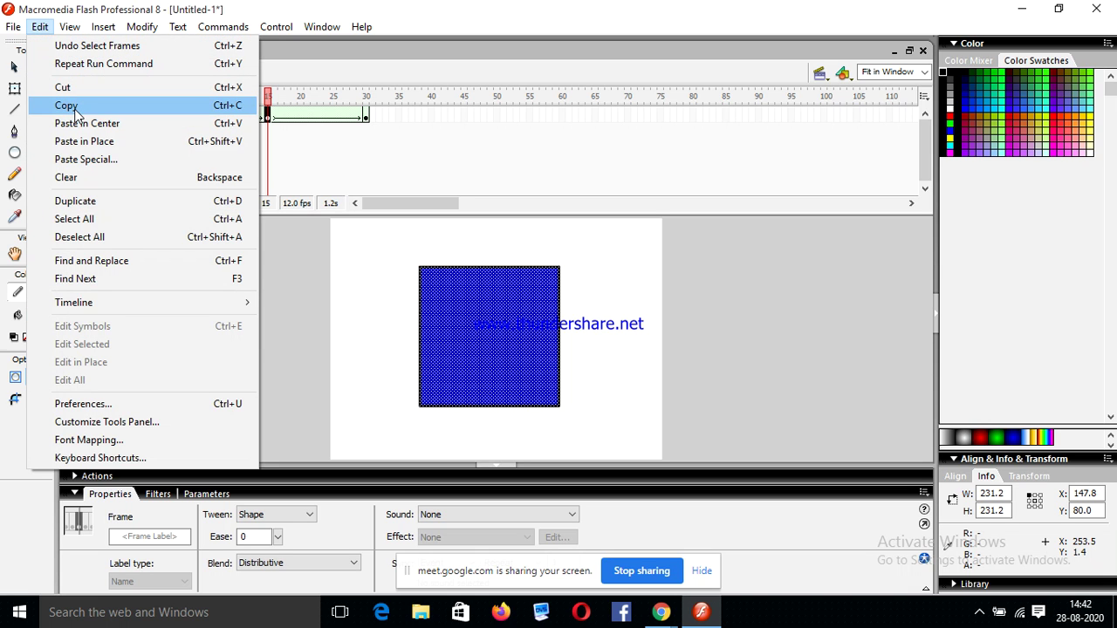
{"action": "left_click", "coordinate": [74, 109]}
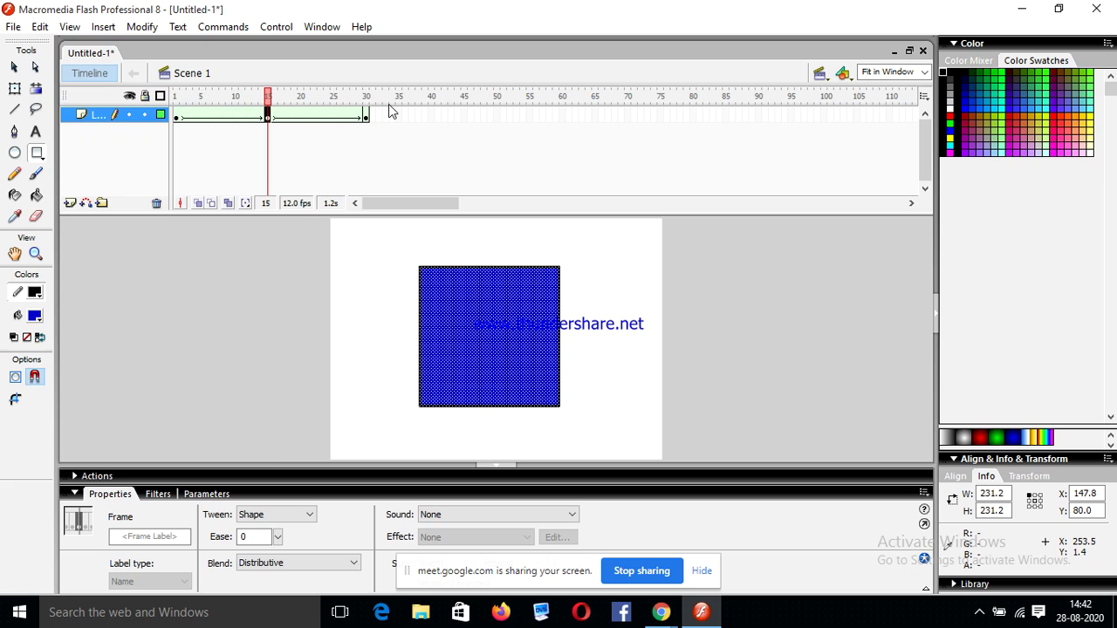
Step: Insert a keyframe at frame 45 of the layer
{"action": "left_click", "coordinate": [465, 117]}
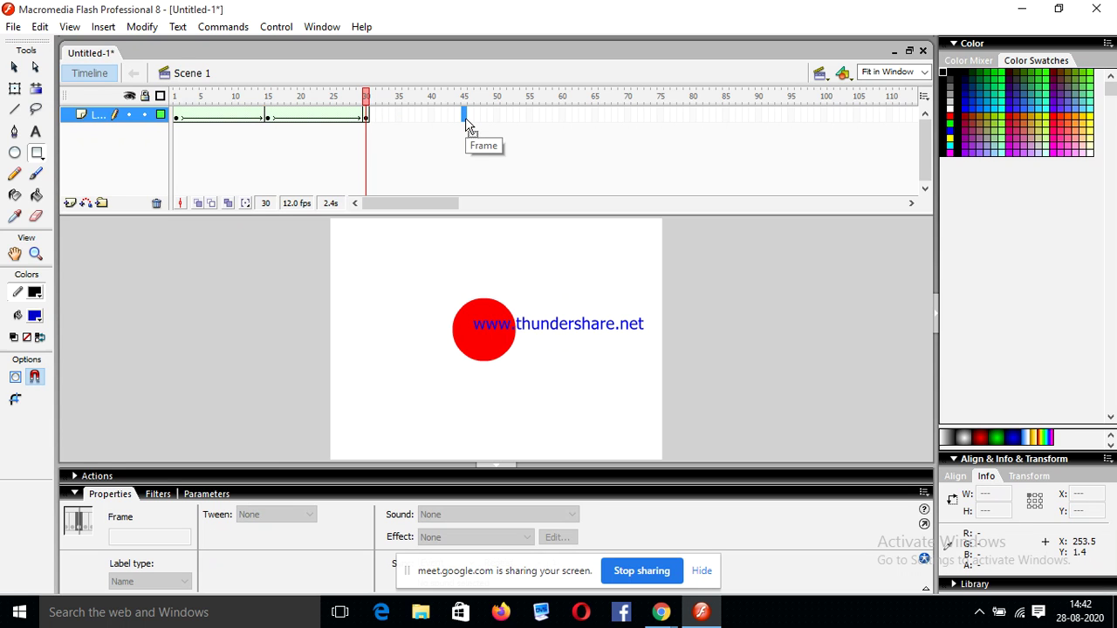
{"action": "right_click", "coordinate": [464, 117]}
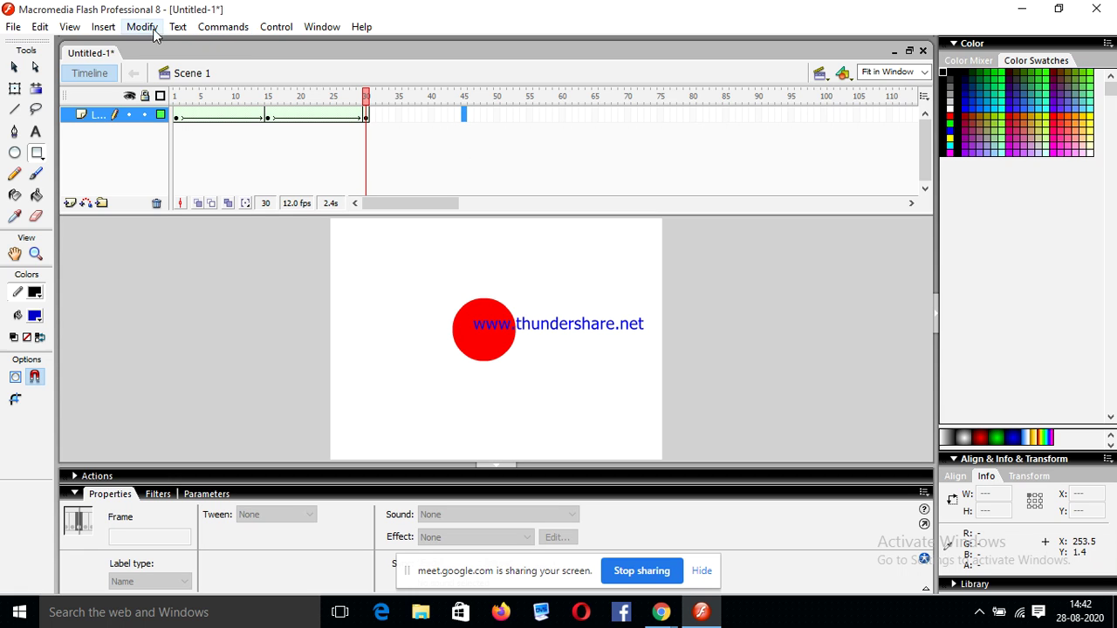
{"action": "left_click", "coordinate": [103, 26]}
{"action": "mouse_move", "coordinate": [219, 69]}
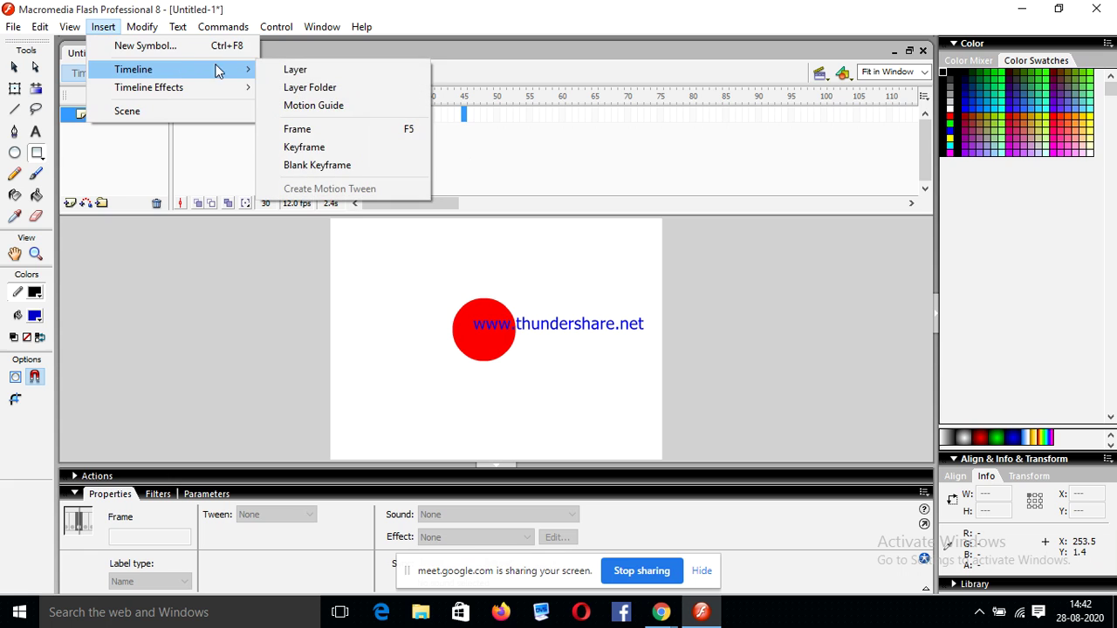
{"action": "left_click", "coordinate": [339, 154]}
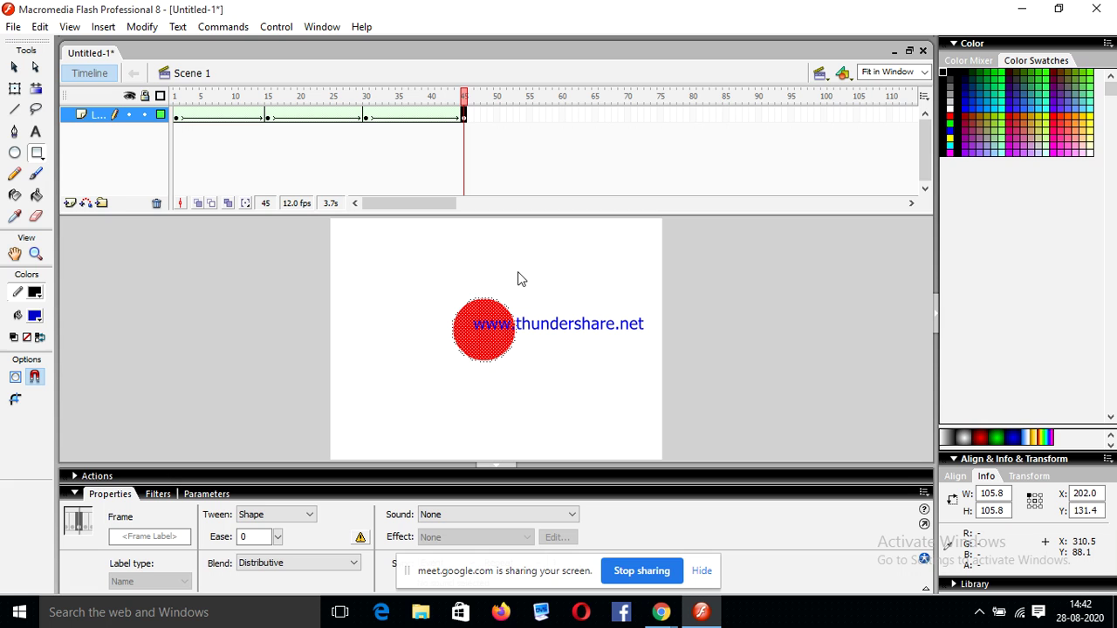
Step: Replace the red circle at frame 45 with the copied blue square pasted in place, and select frames 30 to 45
{"action": "left_click", "coordinate": [268, 119]}
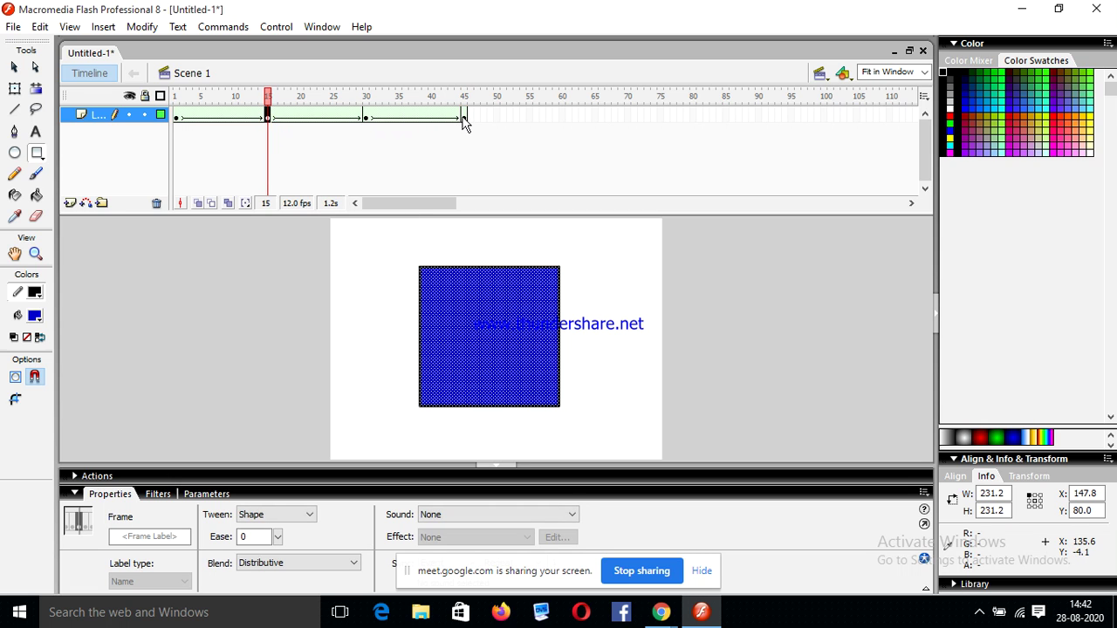
{"action": "left_click", "coordinate": [464, 119]}
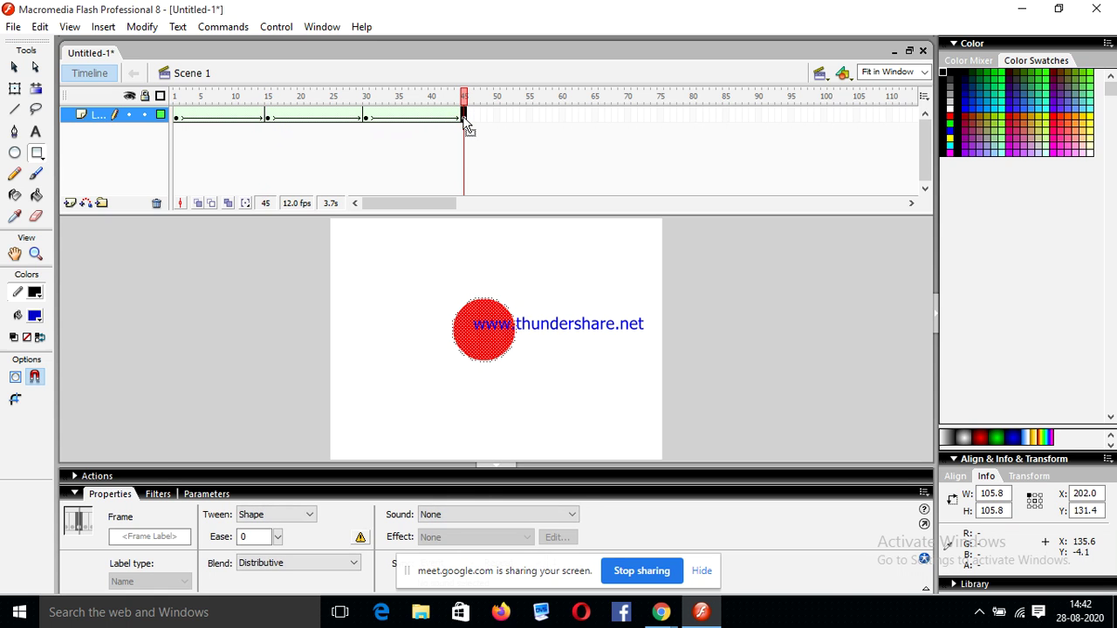
{"action": "key", "text": "Delete"}
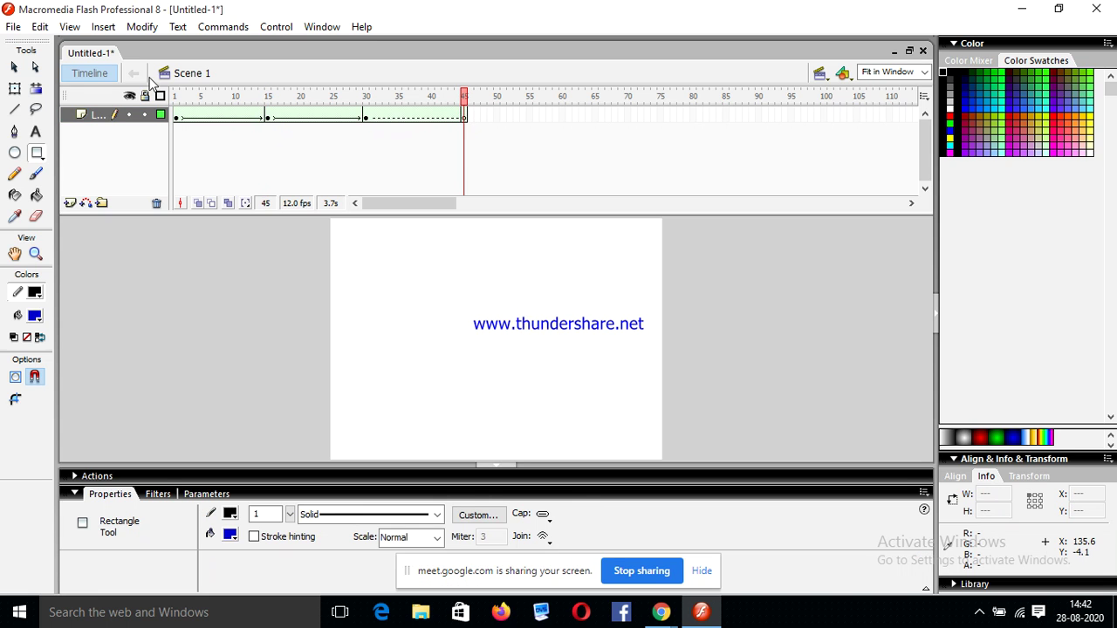
{"action": "left_click", "coordinate": [39, 26]}
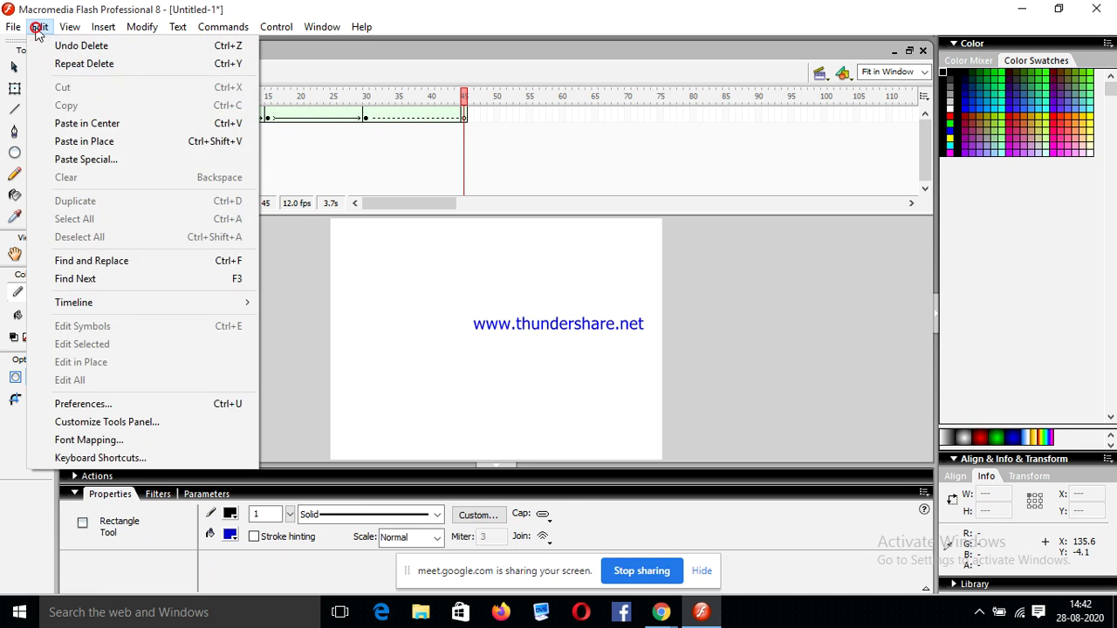
{"action": "left_click", "coordinate": [121, 142]}
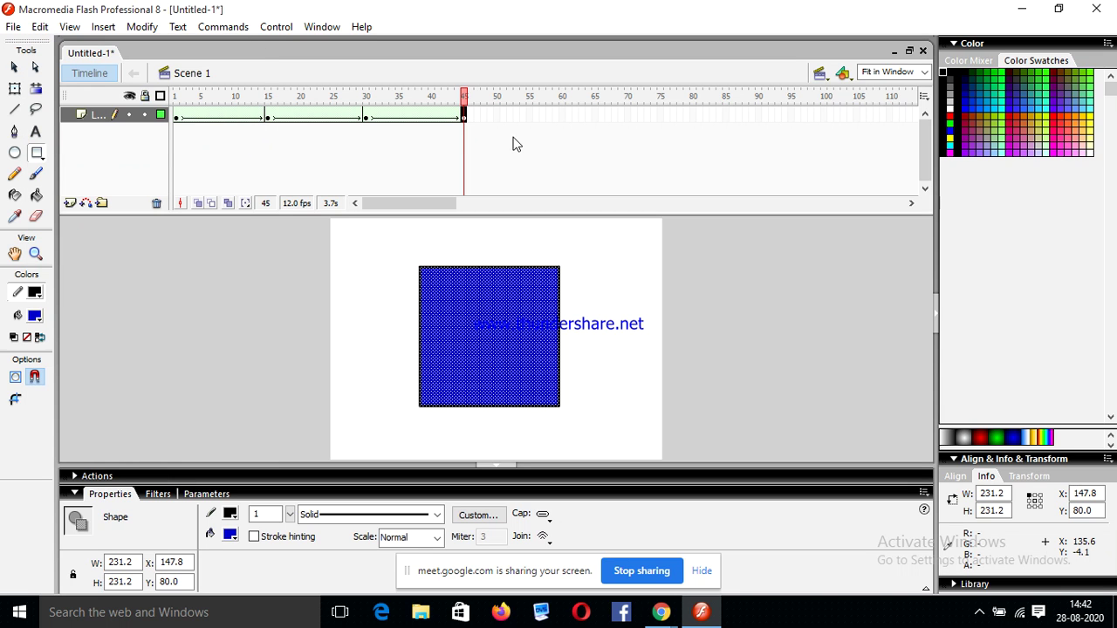
{"action": "left_click_drag", "start_coordinate": [368, 119], "coordinate": [465, 123]}
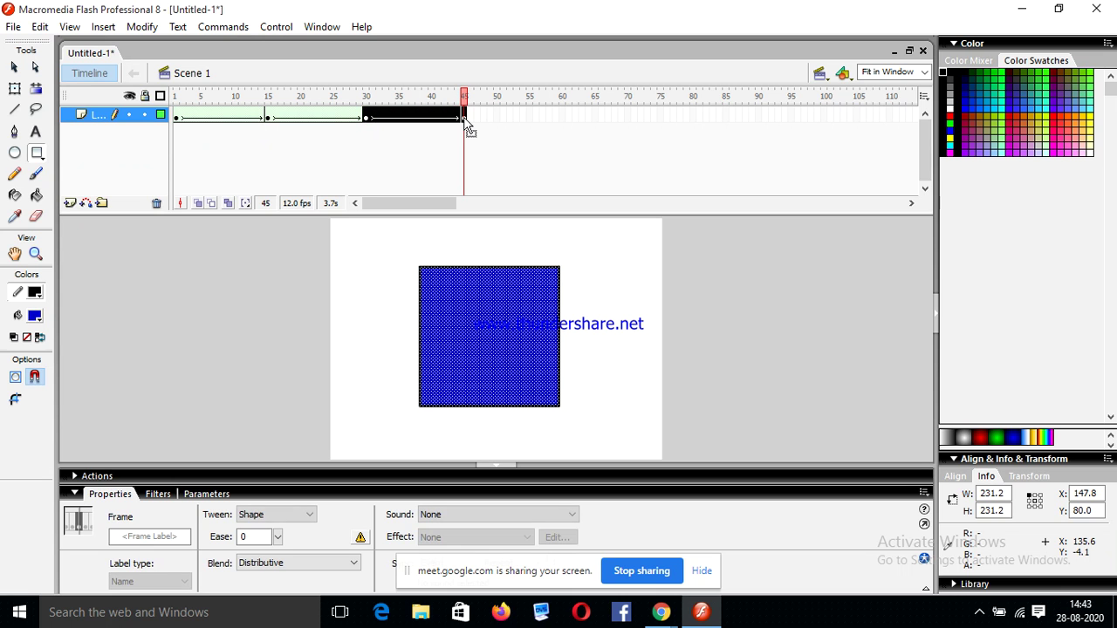
Step: Switch to the Google Meet window and admit the new participant waiting to join
{"action": "mouse_move", "coordinate": [661, 612]}
{"action": "left_click", "coordinate": [568, 493]}
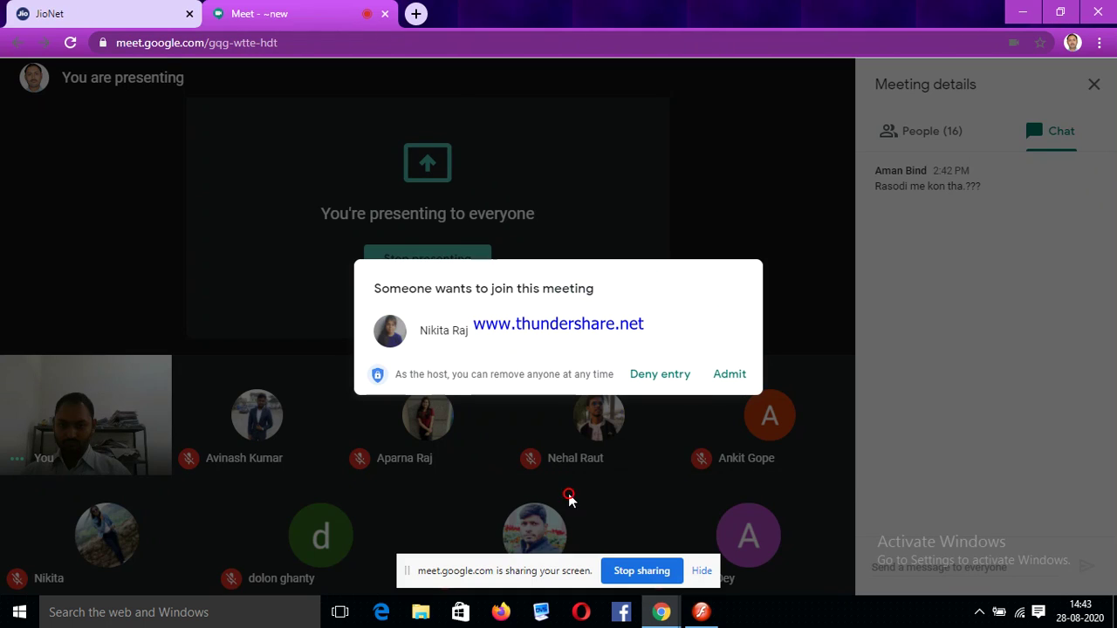
{"action": "left_click", "coordinate": [730, 377]}
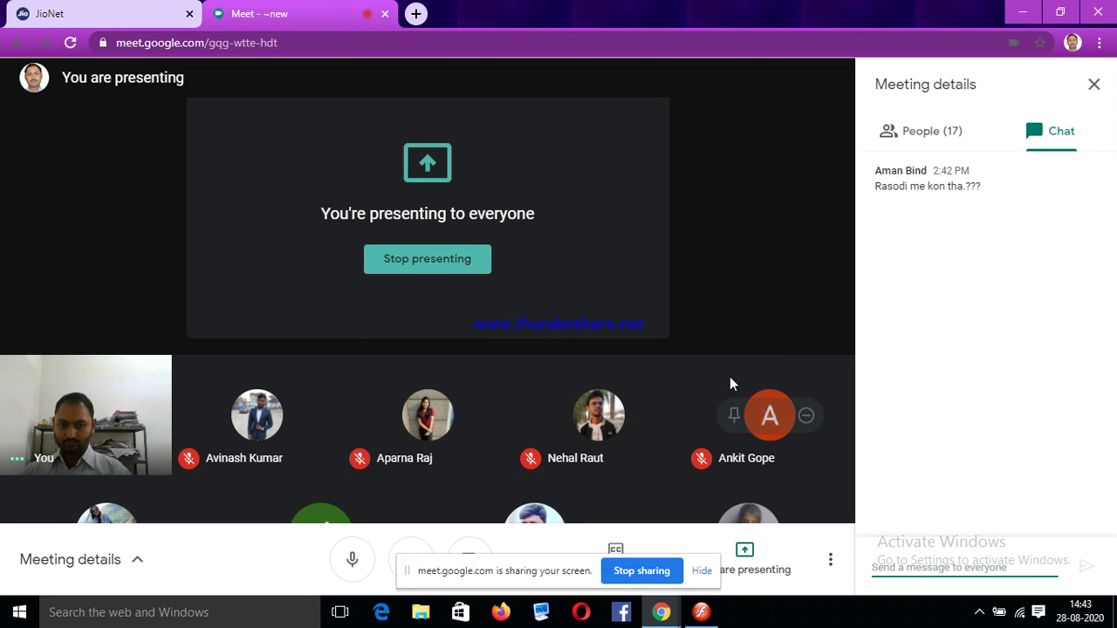
Step: Return to Flash, clear the frame selection and play the animation to preview the added morph
{"action": "mouse_move", "coordinate": [701, 618]}
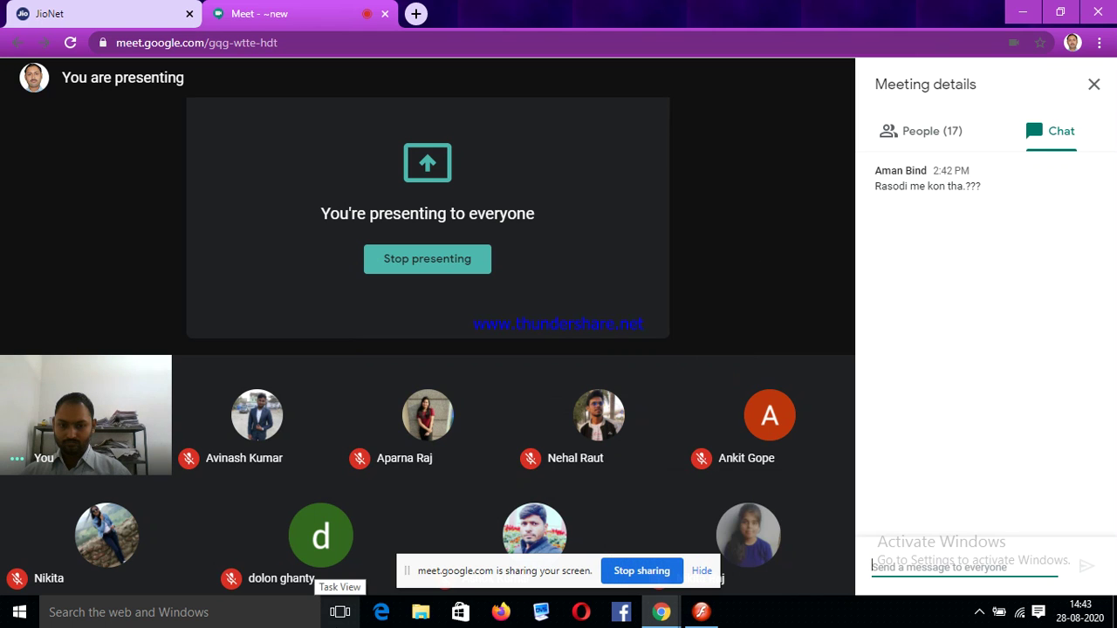
{"action": "left_click", "coordinate": [703, 613]}
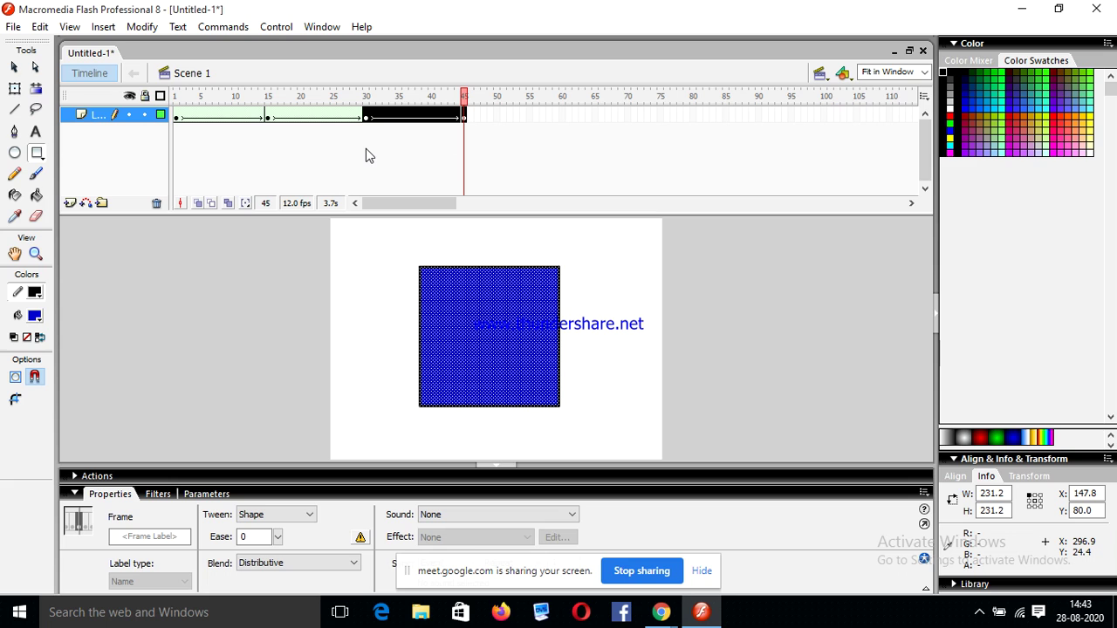
{"action": "left_click", "coordinate": [512, 162]}
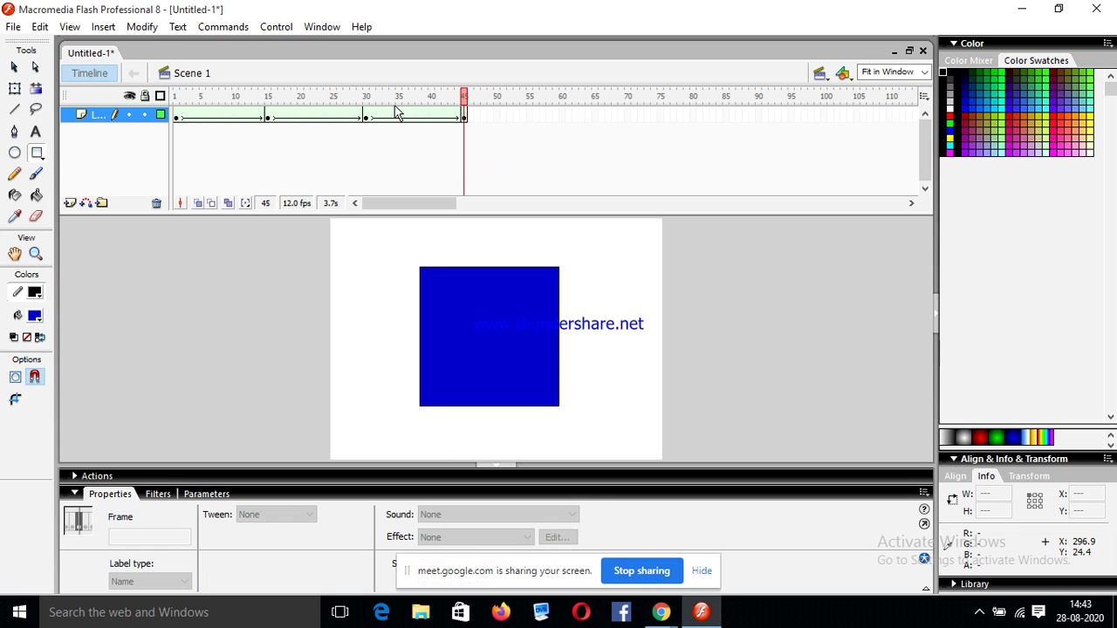
{"action": "left_click", "coordinate": [275, 27]}
{"action": "left_click", "coordinate": [294, 43]}
Step: Insert a keyframe at frame 60 of the layer
{"action": "left_click", "coordinate": [563, 116]}
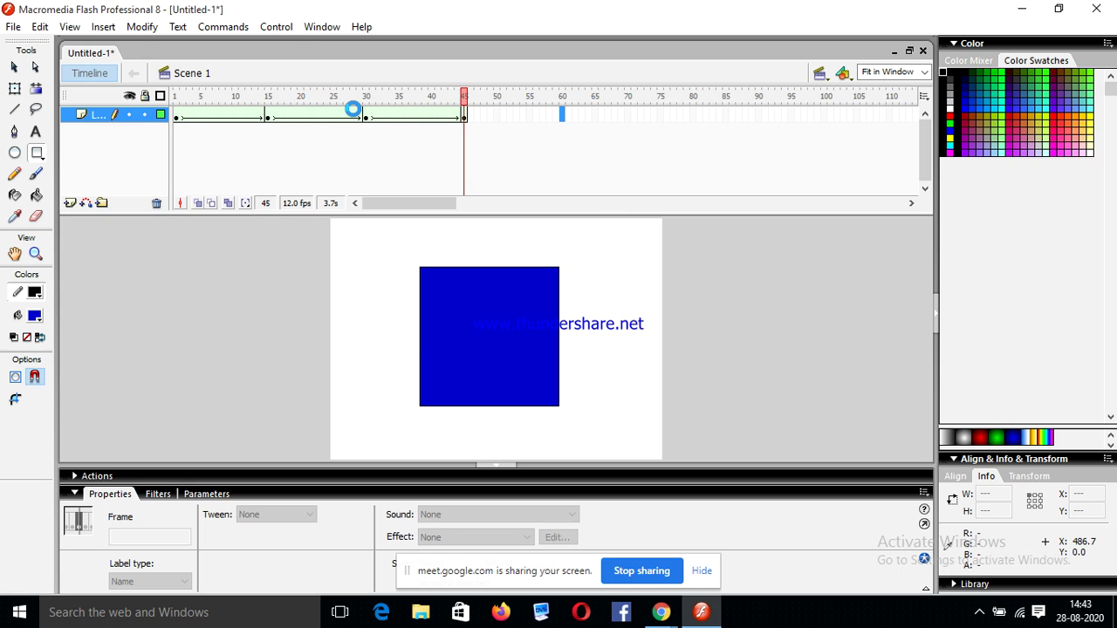
{"action": "left_click", "coordinate": [105, 27]}
{"action": "mouse_move", "coordinate": [195, 76]}
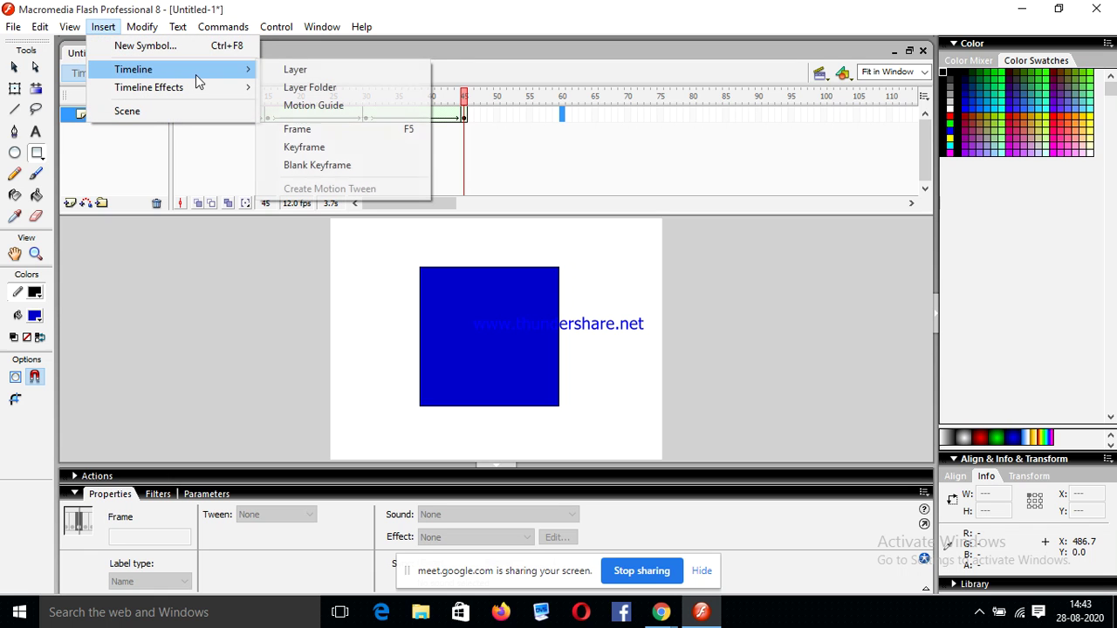
{"action": "left_click", "coordinate": [314, 147]}
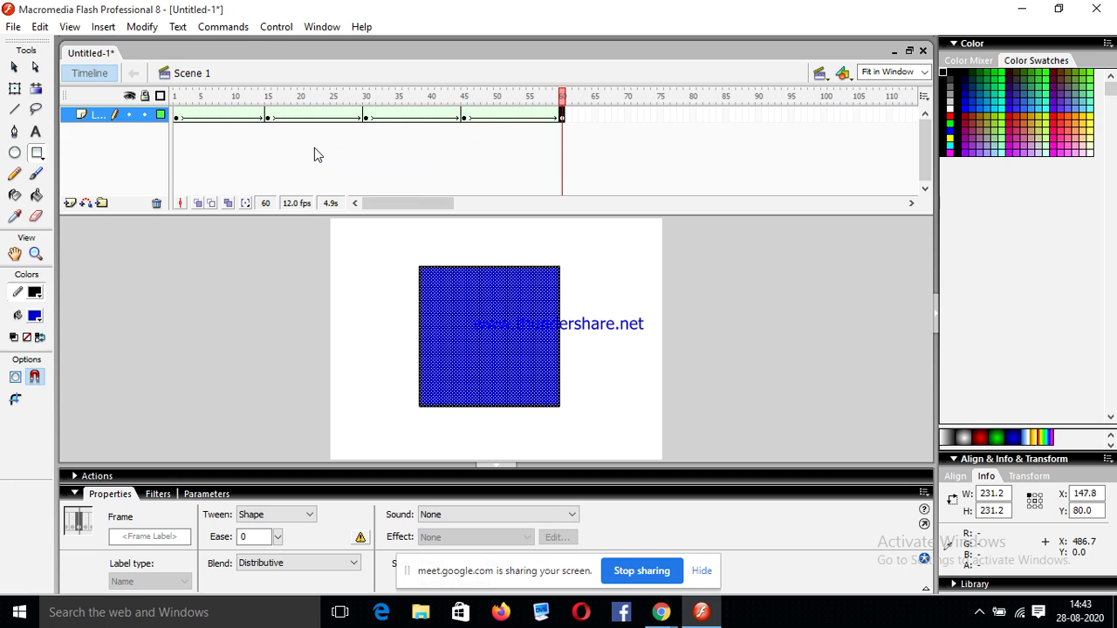
Step: Copy the red circle from the keyframe at frame 30
{"action": "left_click", "coordinate": [360, 116]}
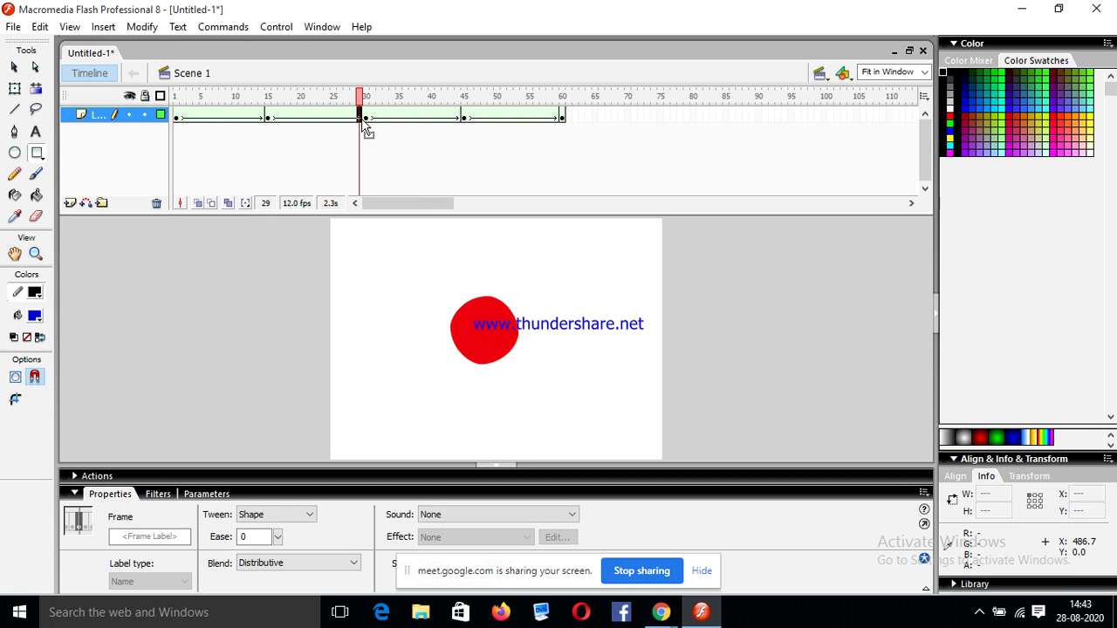
{"action": "left_click", "coordinate": [366, 117]}
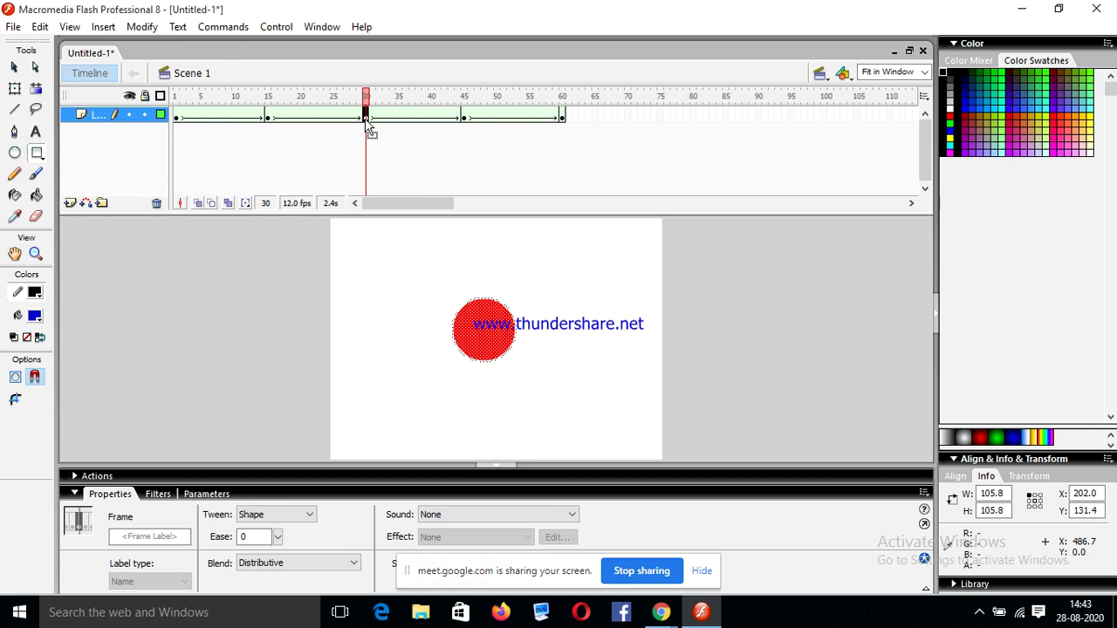
{"action": "left_click", "coordinate": [41, 27]}
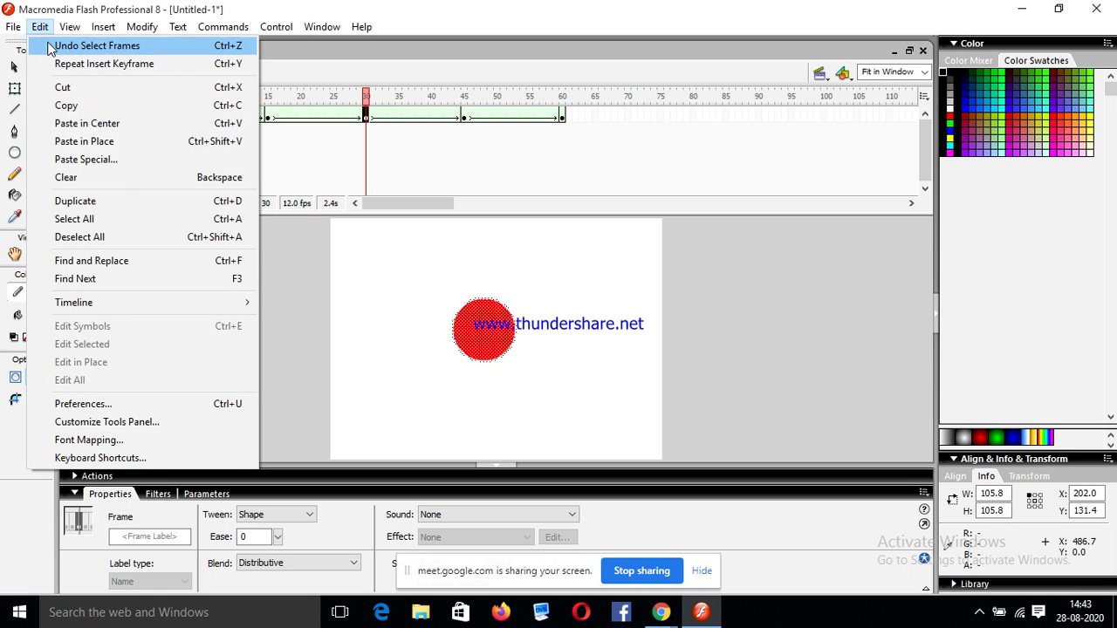
{"action": "left_click", "coordinate": [76, 109]}
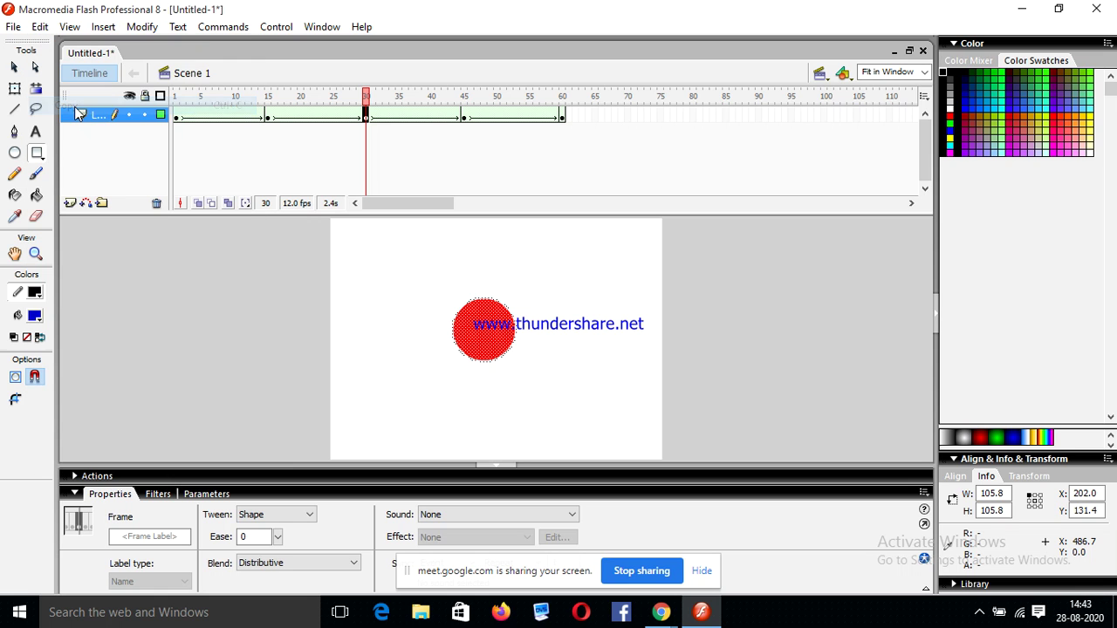
Step: Replace the blue square at frame 60 with the copied red circle pasted in place, and select frames 45 to 60
{"action": "left_click", "coordinate": [562, 117]}
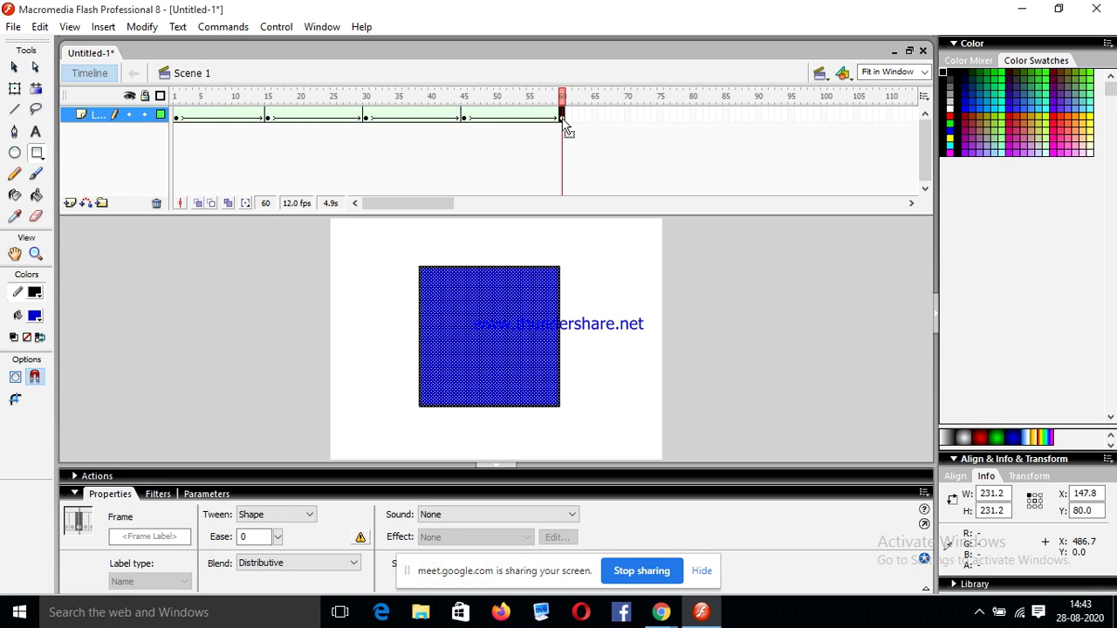
{"action": "key", "text": "Delete"}
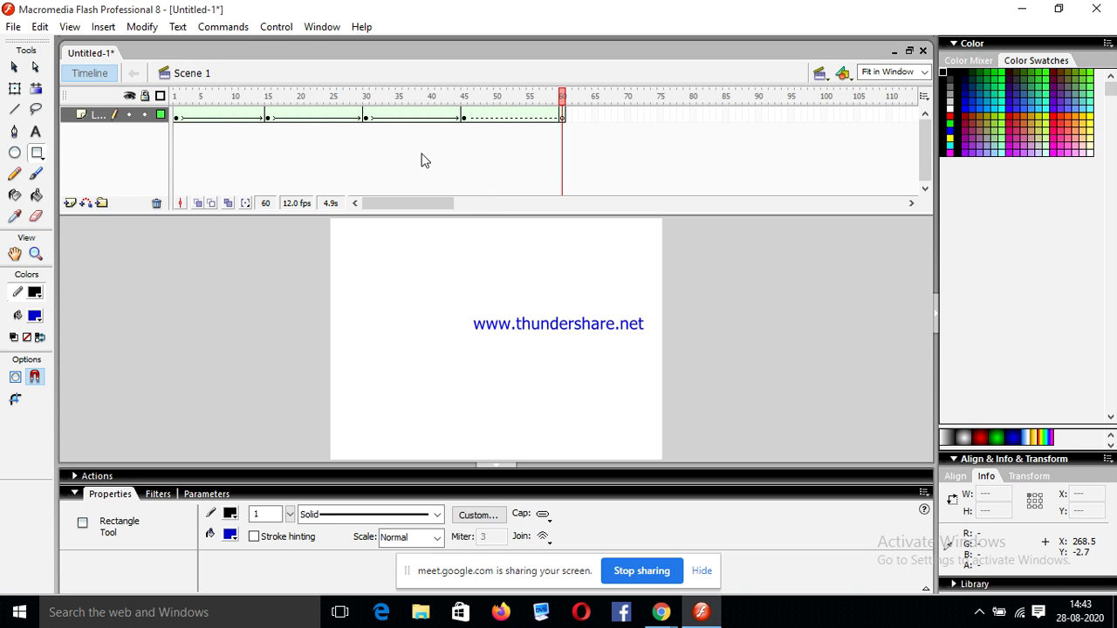
{"action": "left_click", "coordinate": [40, 26]}
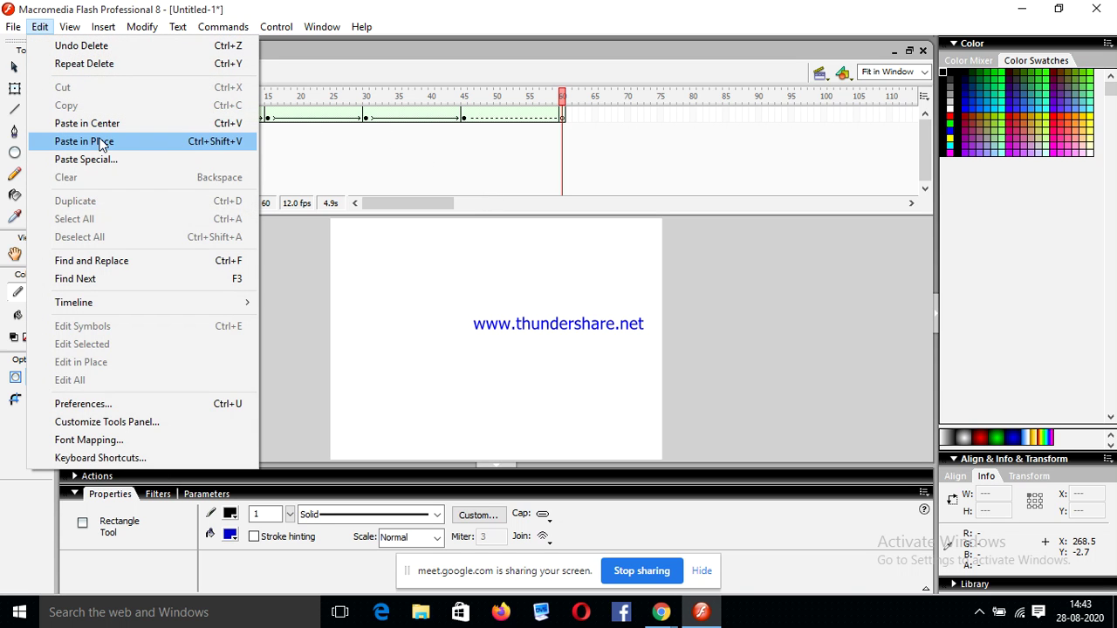
{"action": "left_click", "coordinate": [127, 141]}
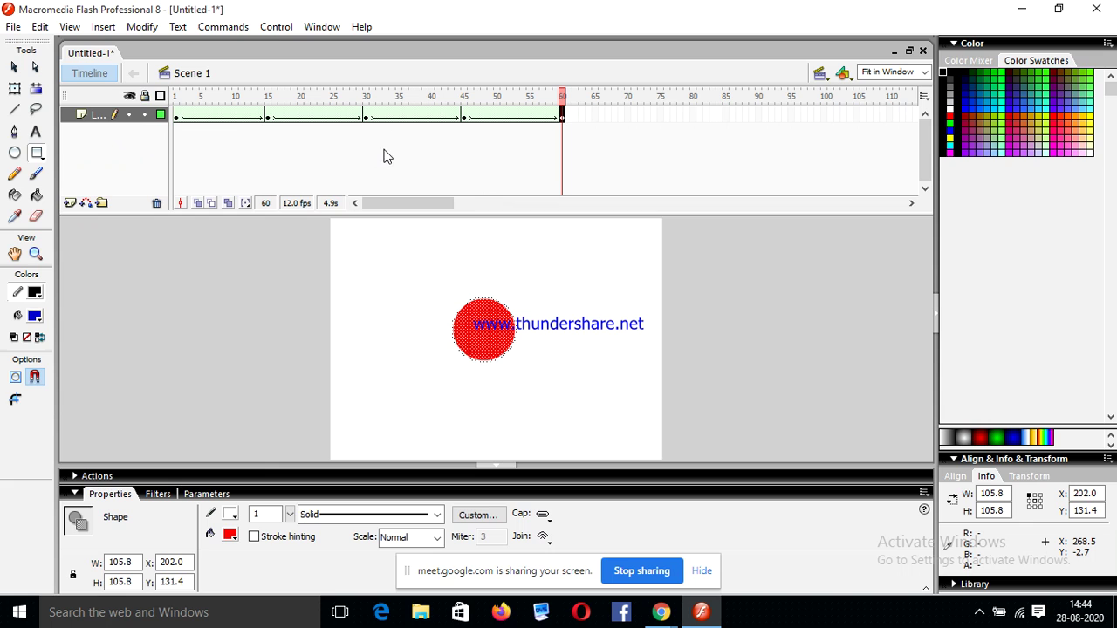
{"action": "left_click_drag", "start_coordinate": [465, 119], "coordinate": [563, 122]}
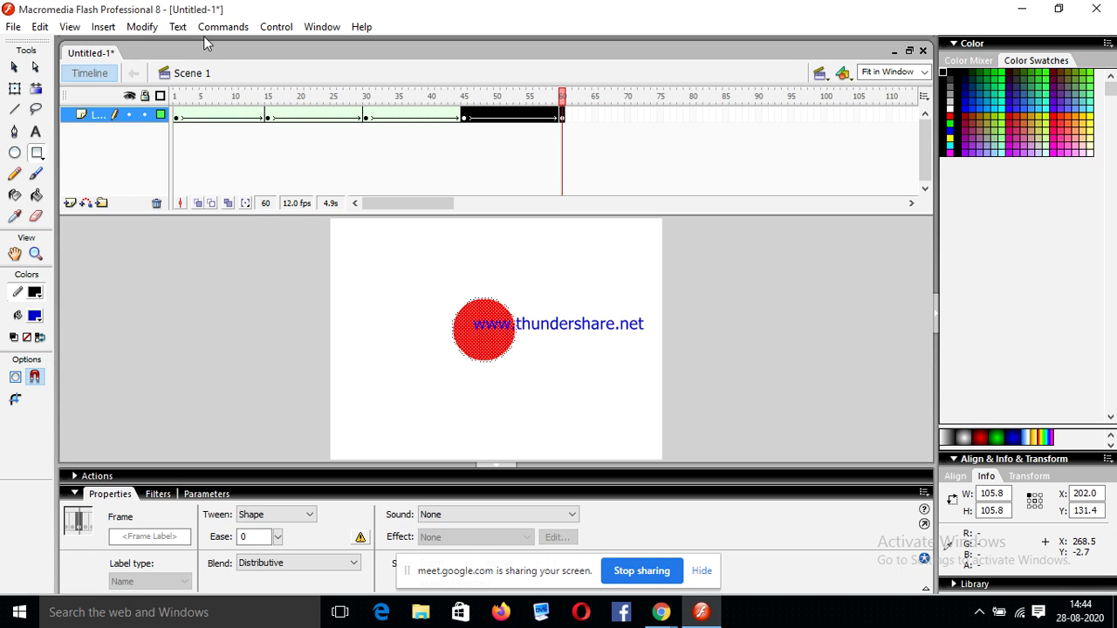
Step: Play the full 60-frame animation three times to preview the circle and square morphs
{"action": "left_click", "coordinate": [273, 29]}
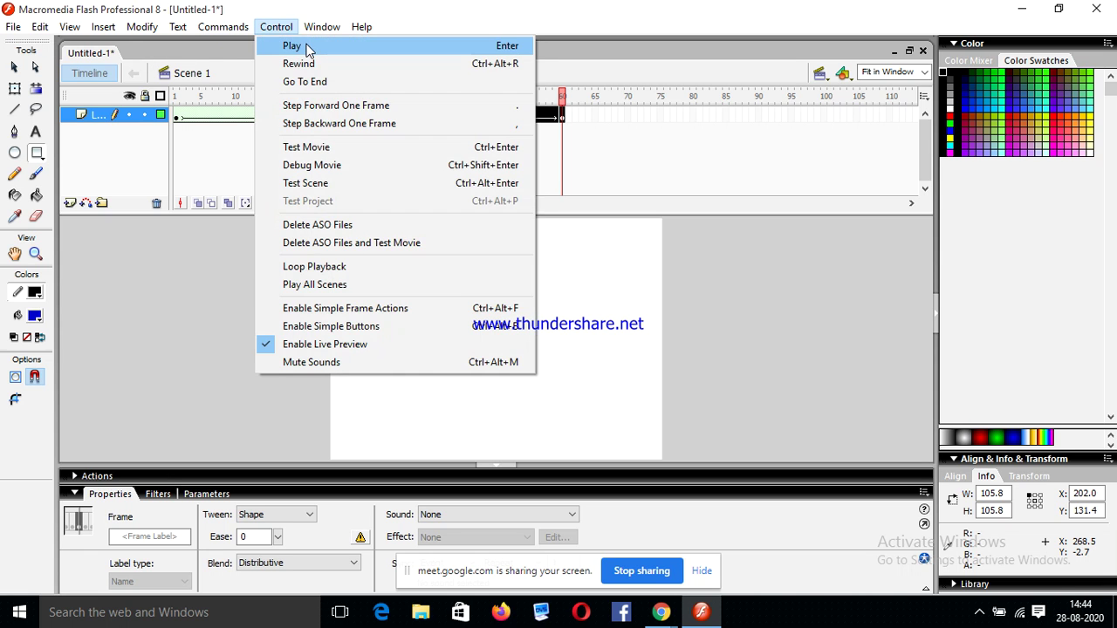
{"action": "left_click", "coordinate": [295, 45]}
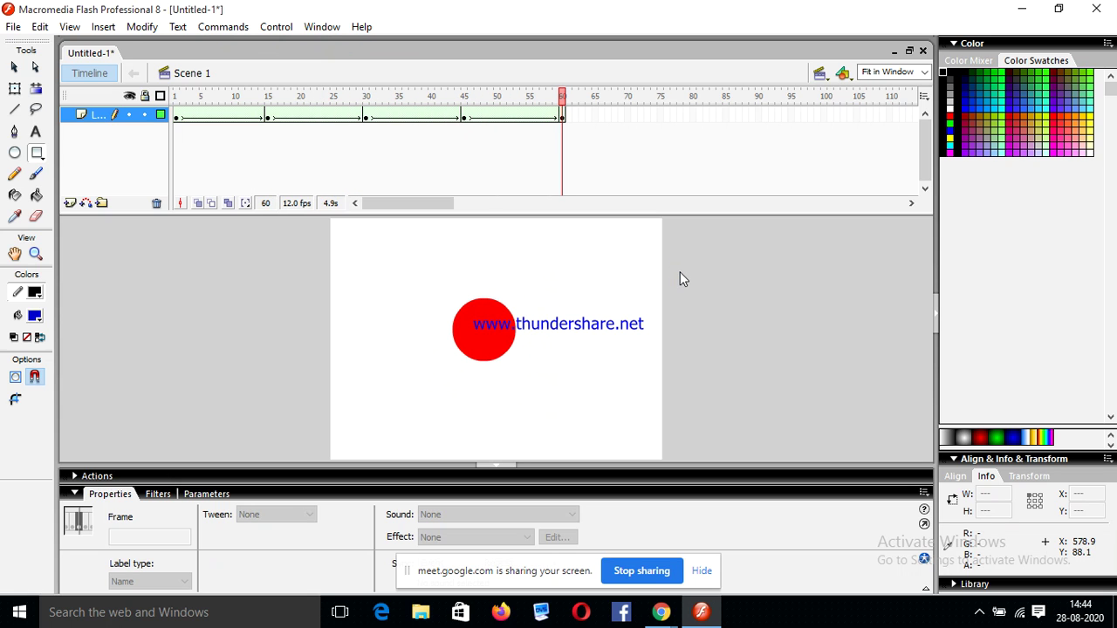
{"action": "left_click", "coordinate": [278, 27]}
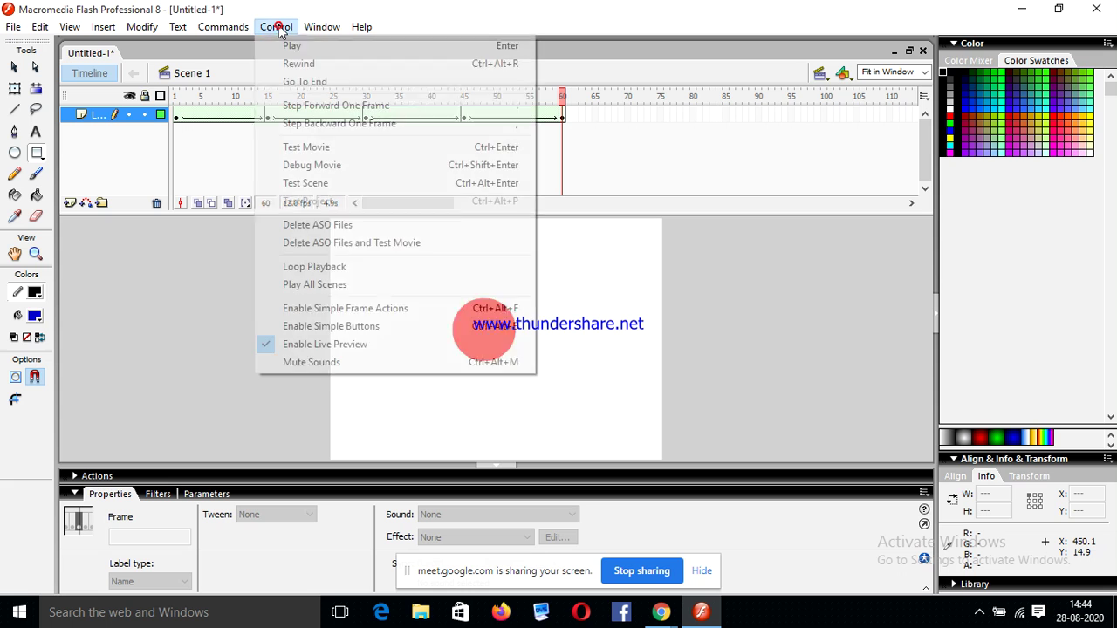
{"action": "left_click", "coordinate": [291, 45]}
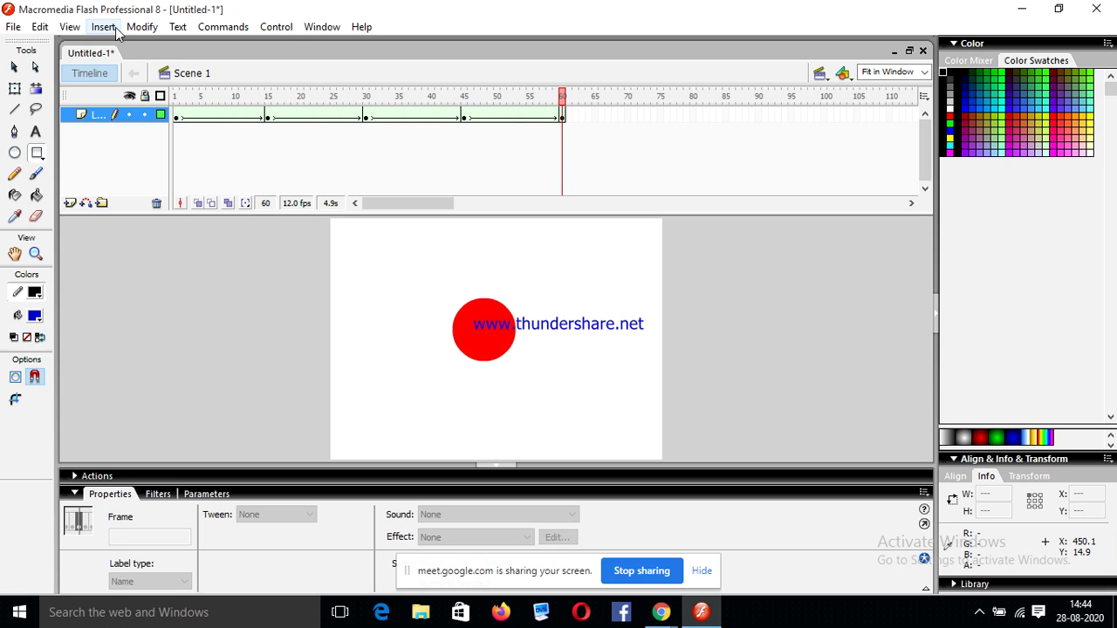
{"action": "left_click", "coordinate": [282, 35]}
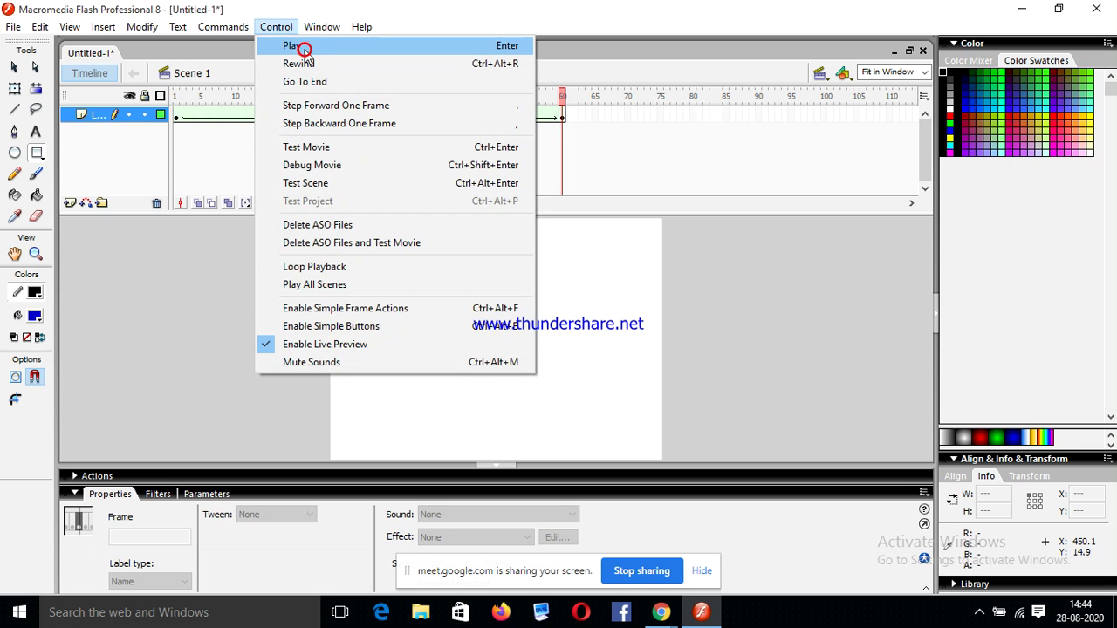
{"action": "left_click", "coordinate": [300, 45]}
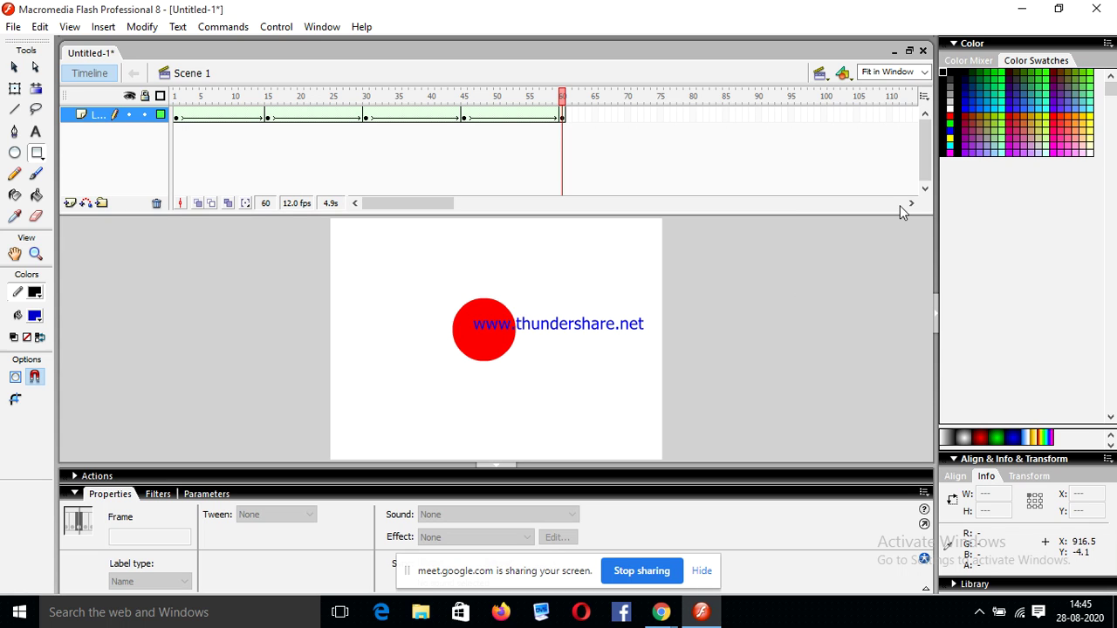
Step: Switch to the Google Meet window to check the meeting chat
{"action": "mouse_move", "coordinate": [654, 621]}
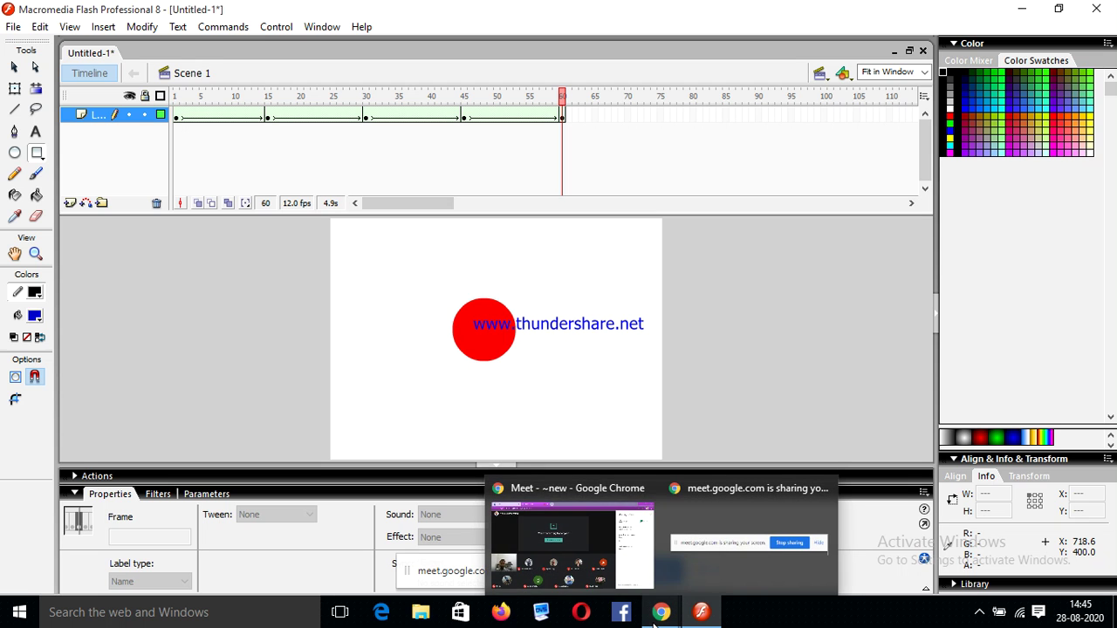
{"action": "left_click", "coordinate": [596, 486]}
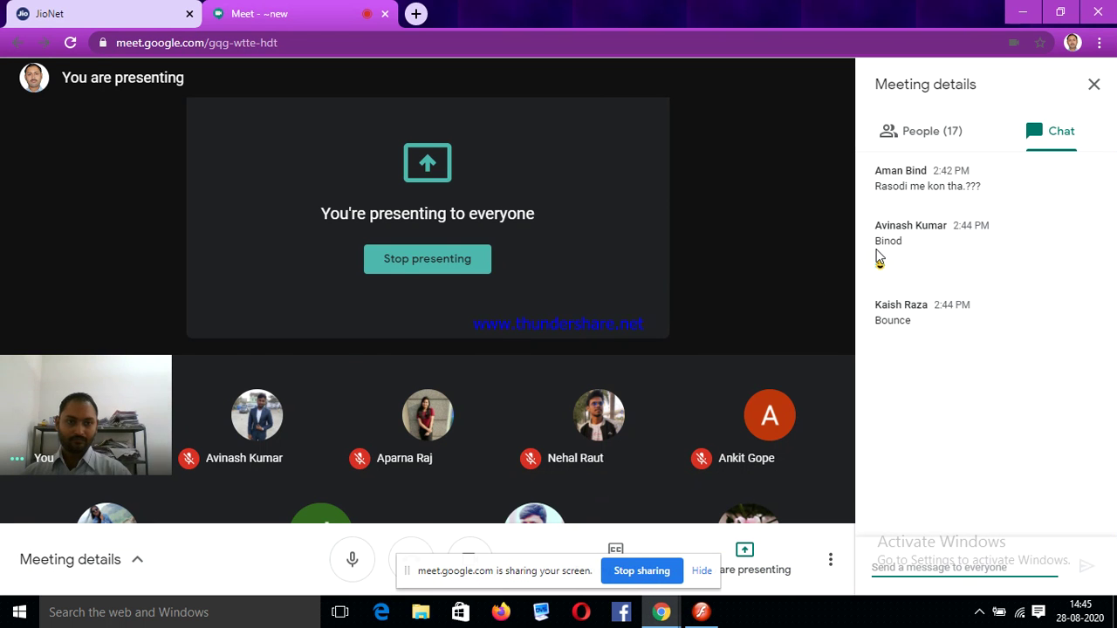